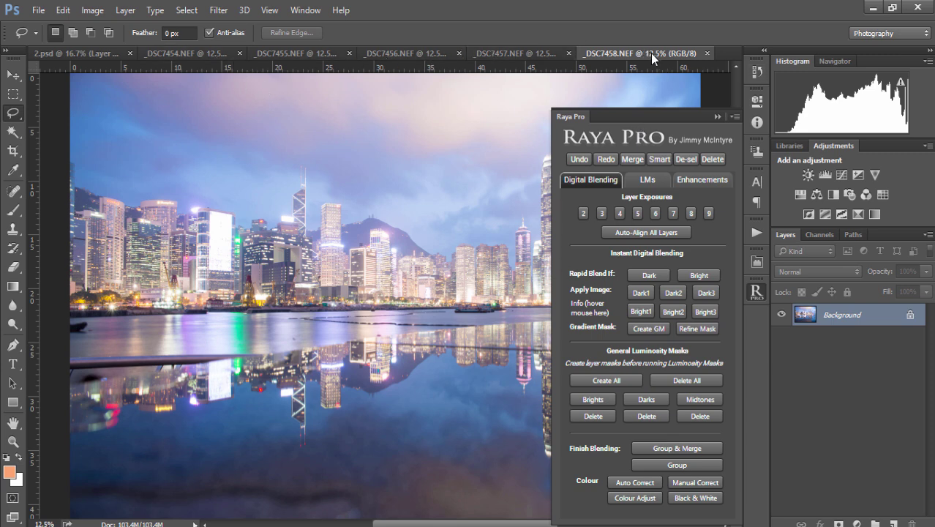
Step: Stack the harbour exposures as layers, unlock the Background, and auto-align all layers with Raya Pro
left_click(638, 213)
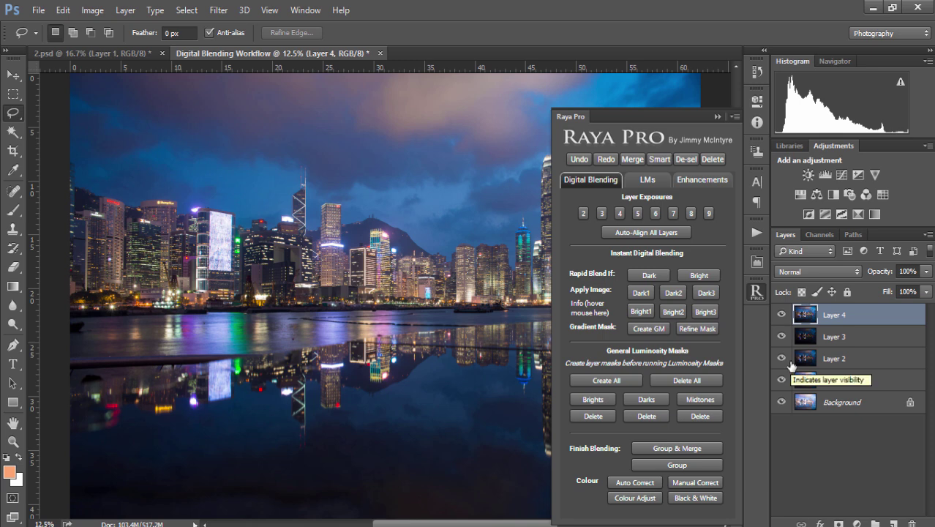
left_click(910, 402)
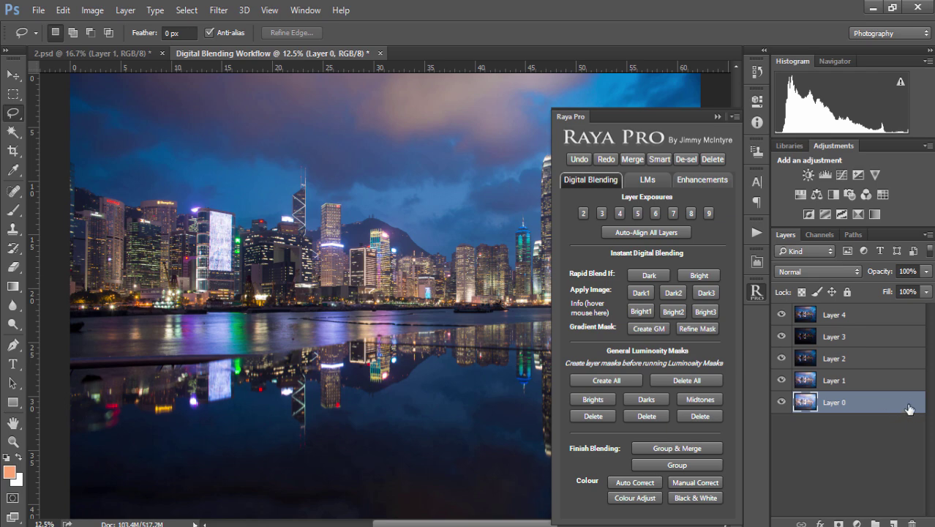
left_click(647, 231)
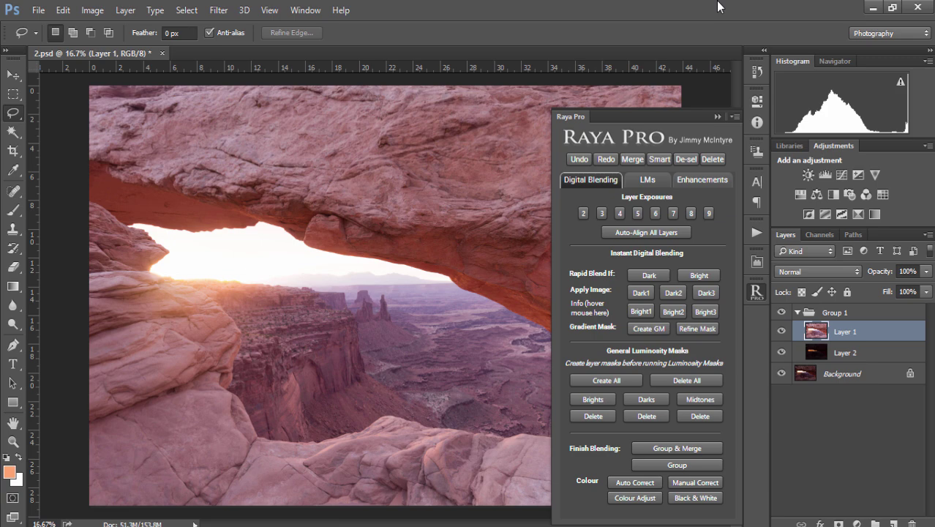
Step: Compare the Layer 1, Layer 2 and Background exposures by toggling their visibility
left_click(781, 332)
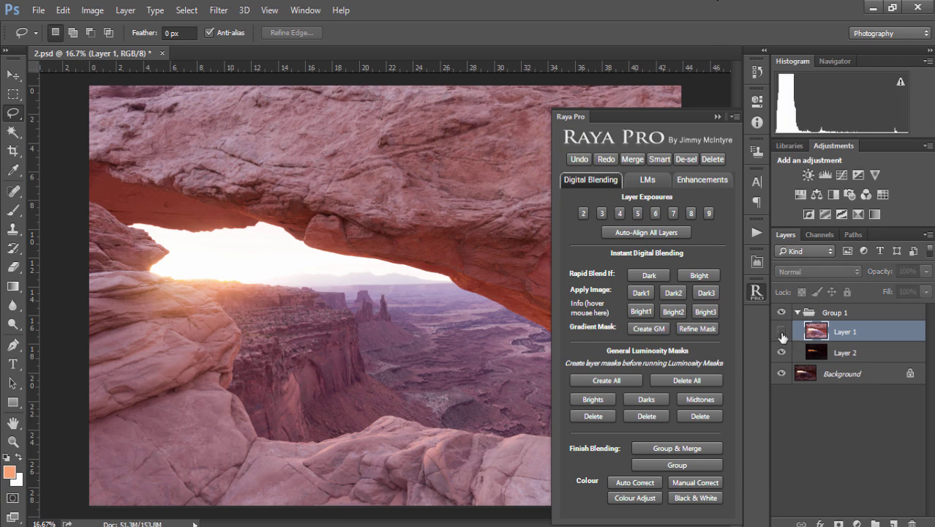
left_click(781, 353)
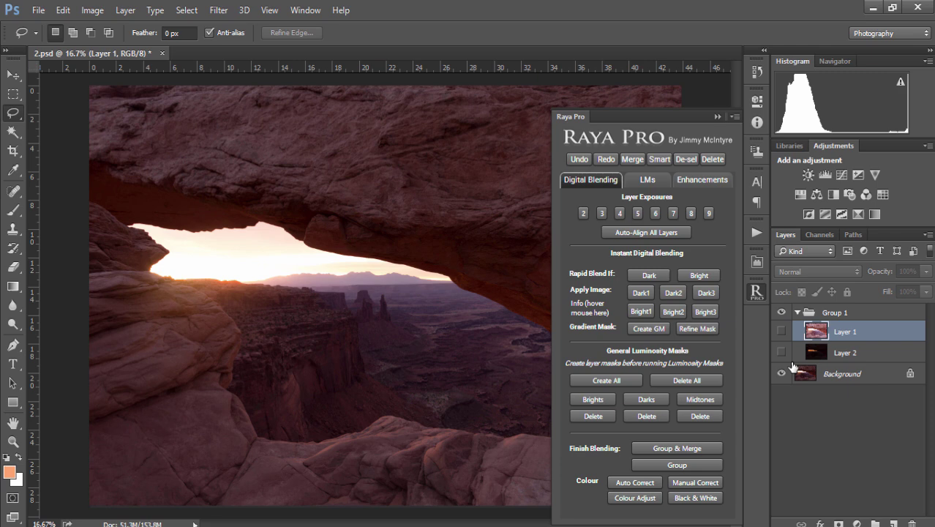
left_click(848, 381)
left_click(716, 115)
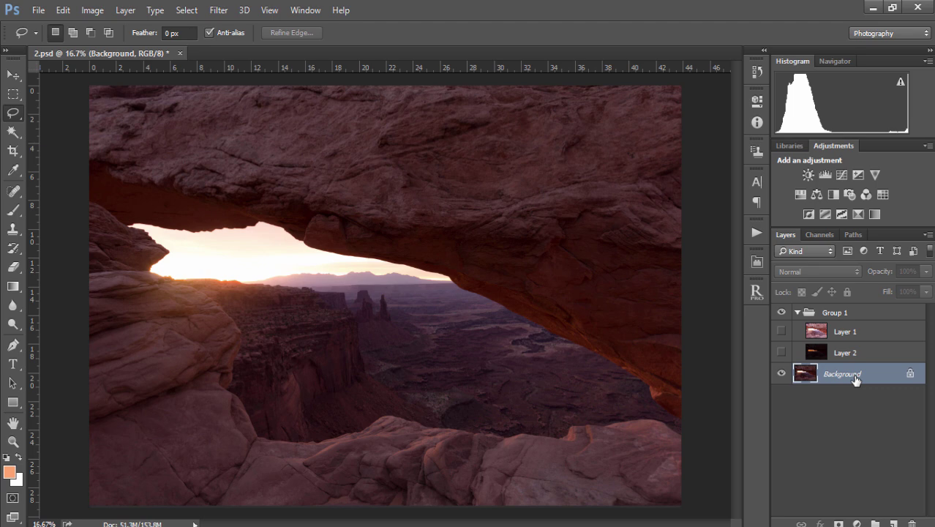
left_click(756, 291)
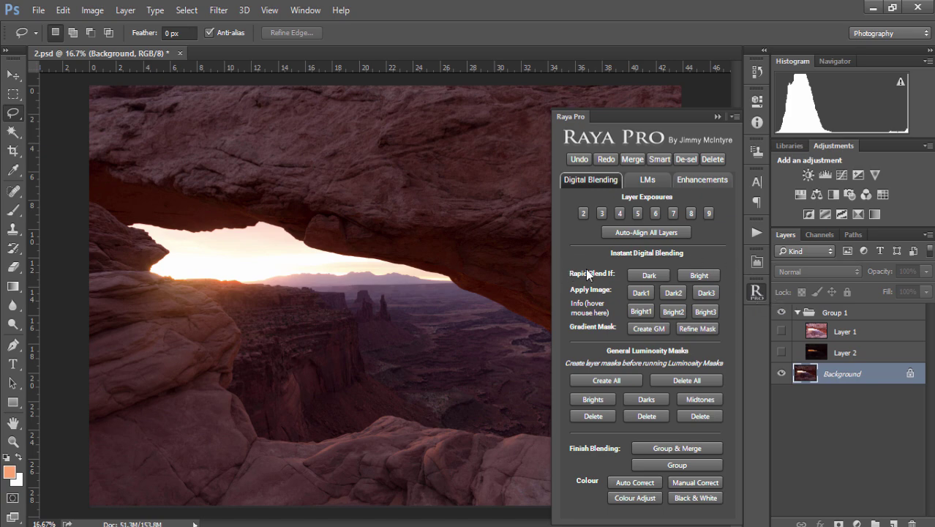
Step: Leave Layer 1 hidden and Layer 2's dark exposure visible and active over the Background
left_click(781, 352)
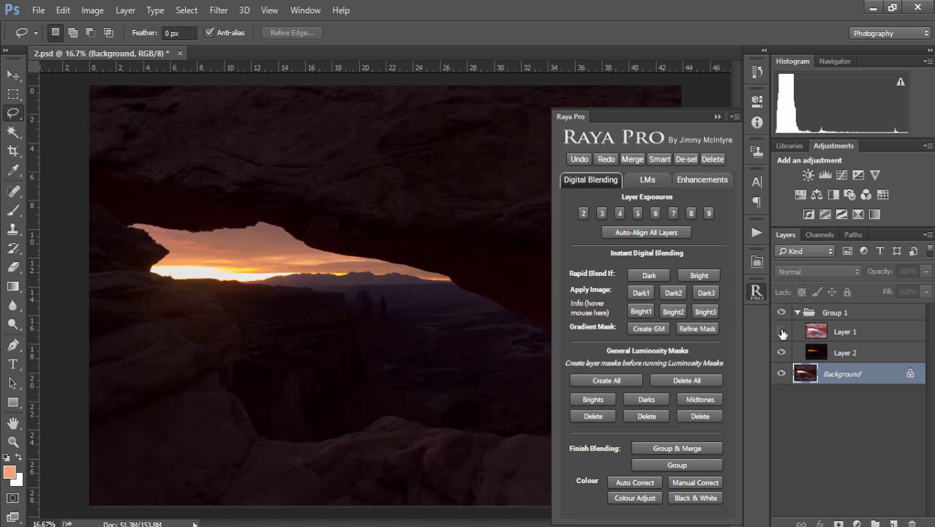
left_click(782, 332)
left_click(782, 332)
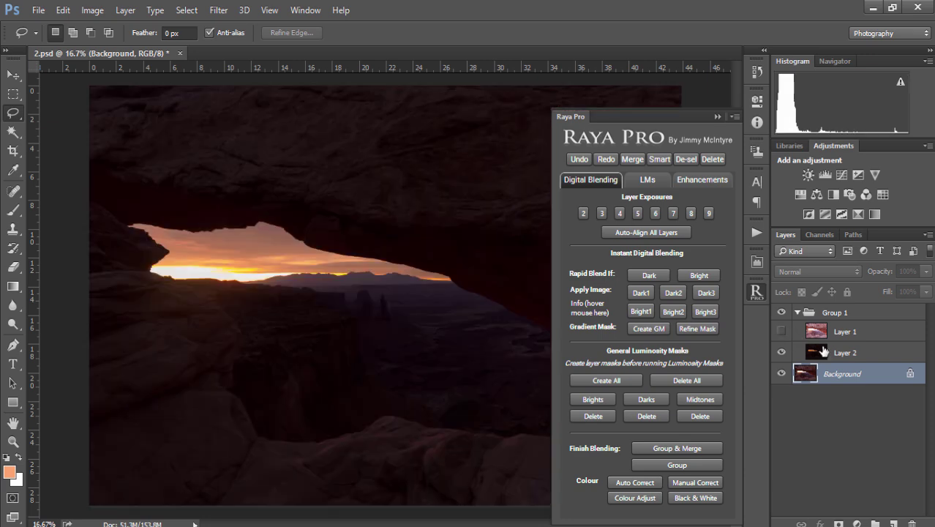
left_click(865, 360)
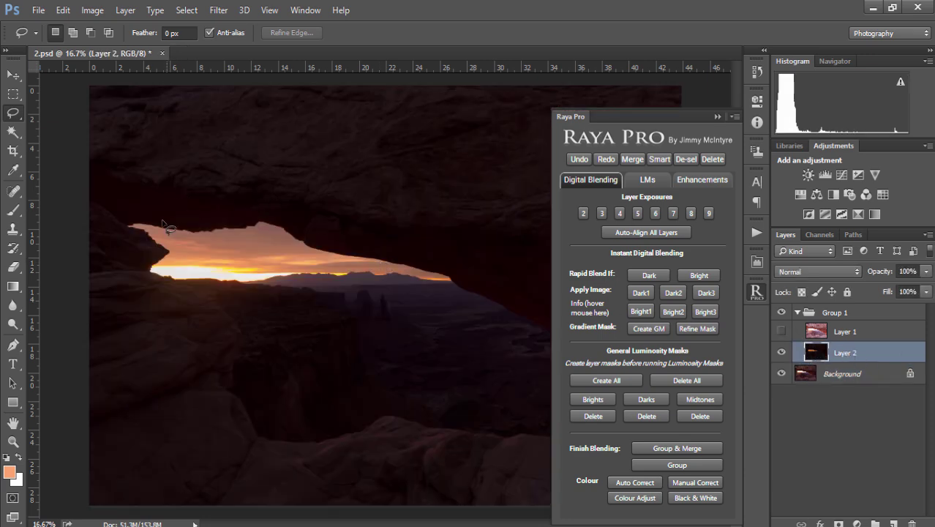
left_click(781, 353)
left_click(828, 378)
left_click(781, 352)
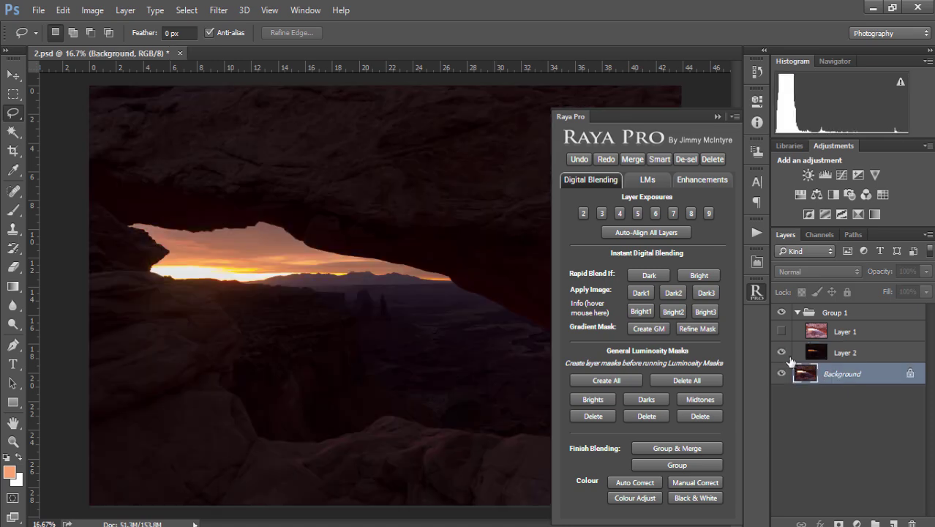
left_click(856, 355)
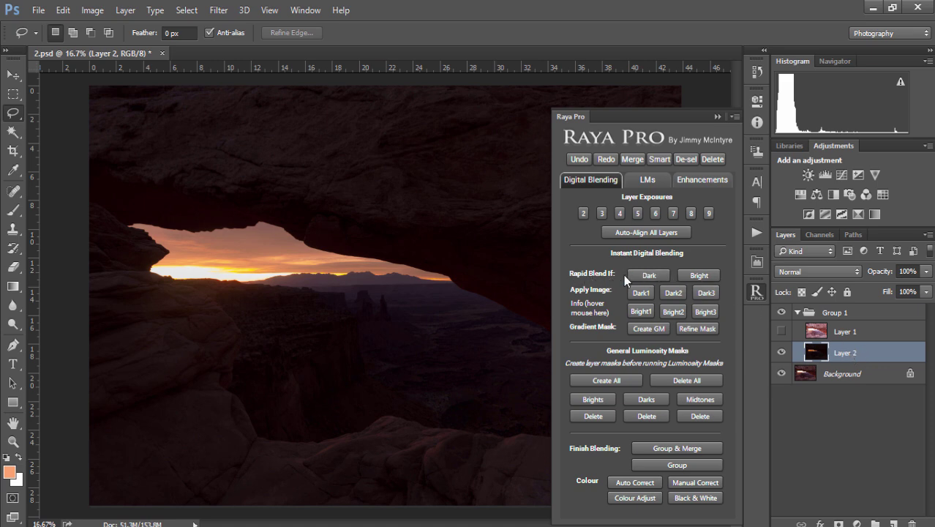
Step: Apply Raya Pro's Dark Rapid Blend If to Layer 2 and lower its opacity to 51%
left_click(644, 274)
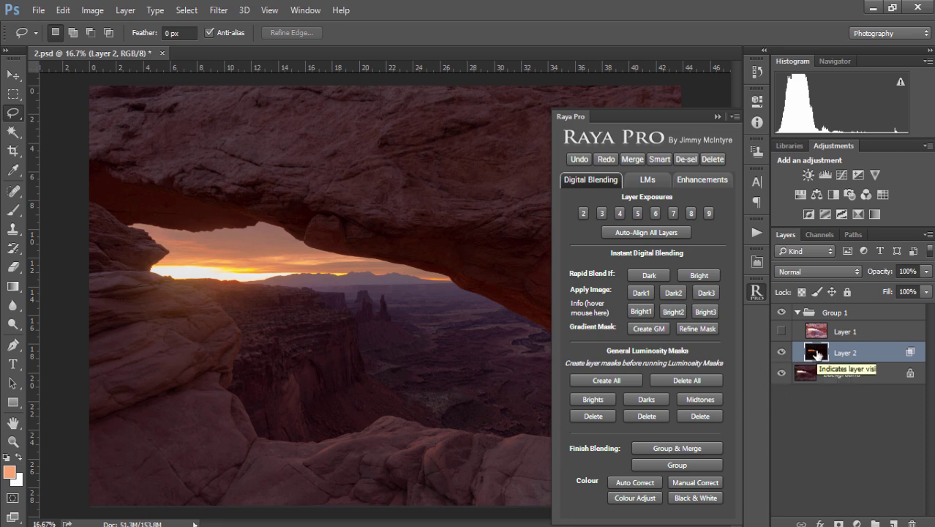
left_click(781, 354)
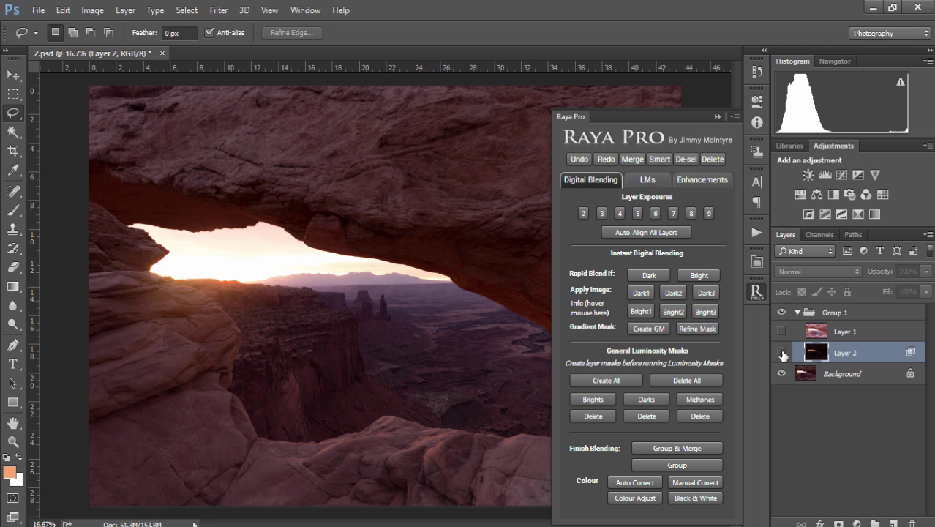
left_click(781, 353)
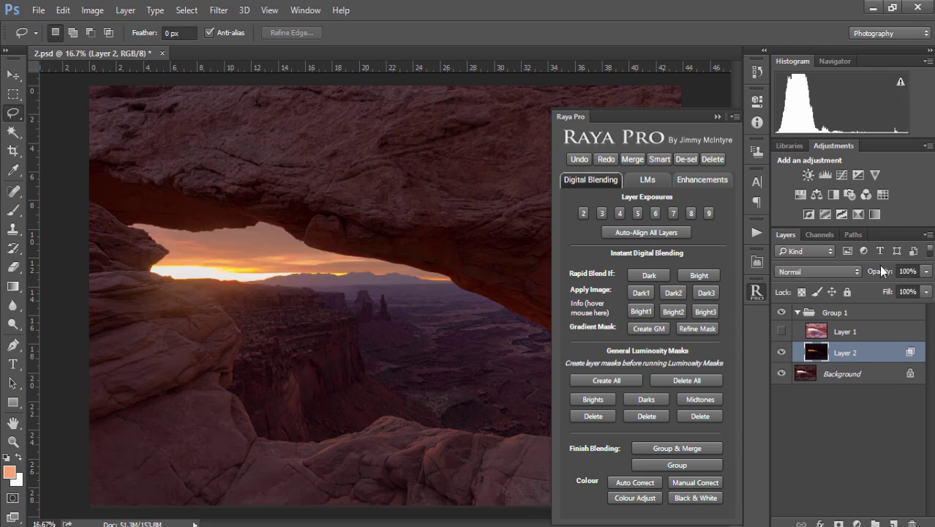
left_click_drag(881, 270, 930, 275)
Step: Show Layer 1, apply the Bright Rapid Blend If, and reduce its opacity to 54%
left_click(852, 331)
left_click(781, 333)
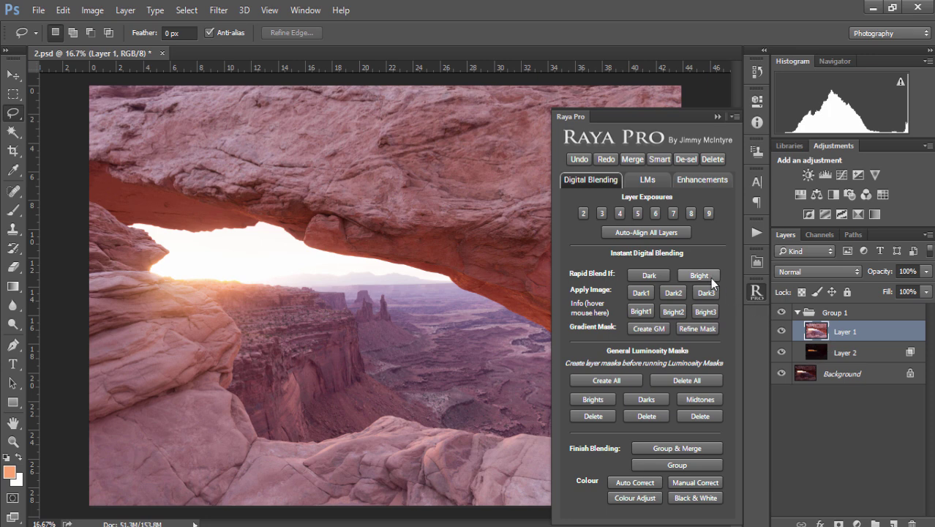
left_click(709, 277)
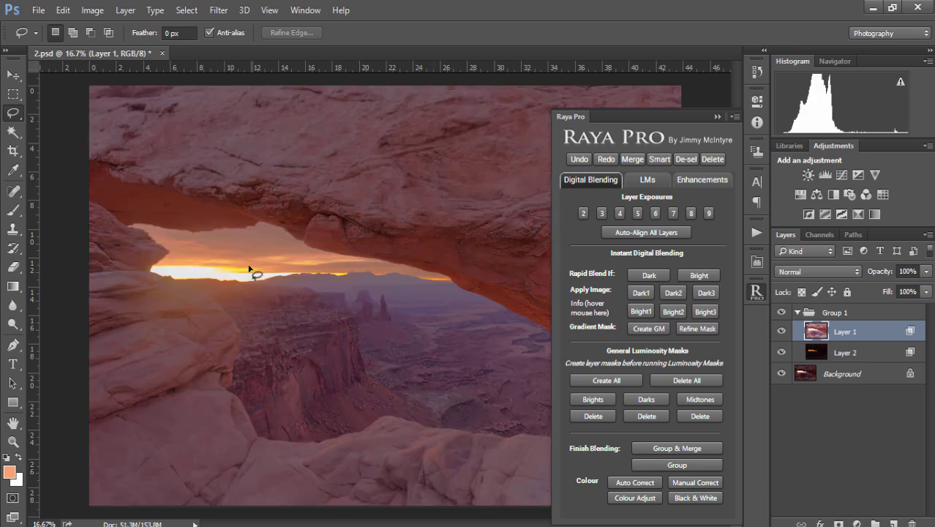
left_click_drag(882, 273, 855, 271)
Step: Toggle Group 1 to compare the blend against the original, with Raya Pro closed
left_click(781, 312)
left_click(781, 312)
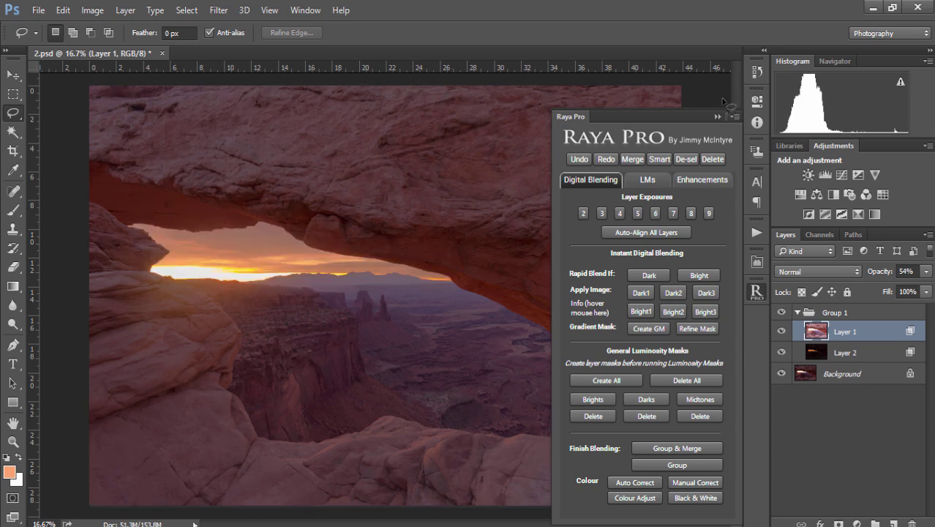
left_click(717, 116)
left_click(779, 313)
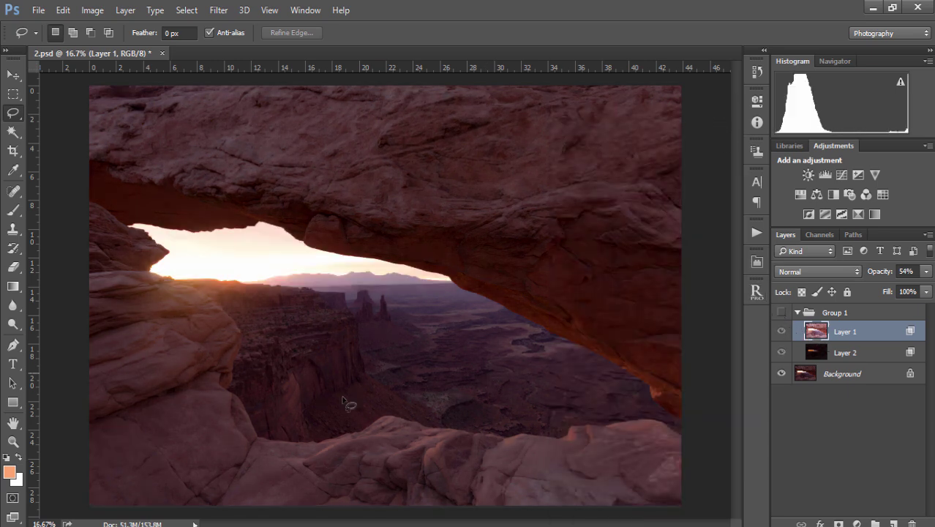
left_click(781, 312)
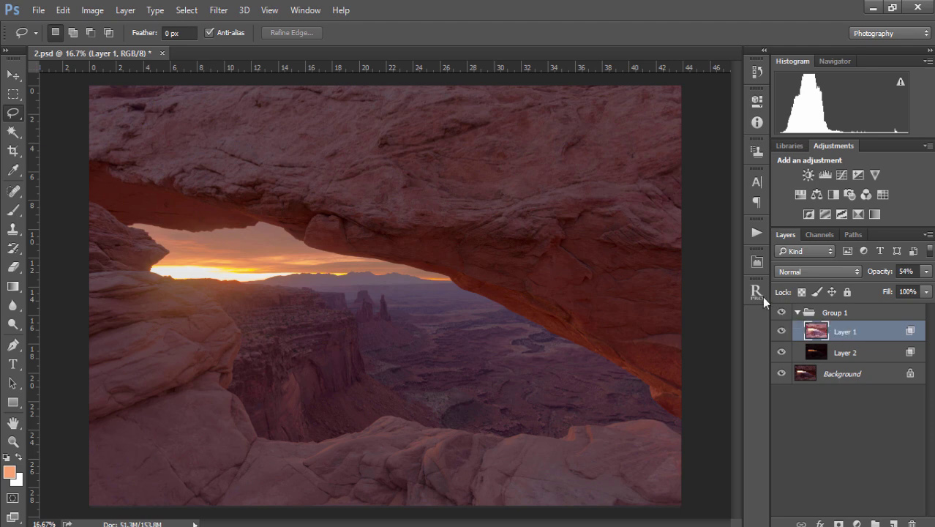
Step: Clear the layer styles from Layer 1 and Layer 2, returning both to 100% opacity
left_click(756, 292)
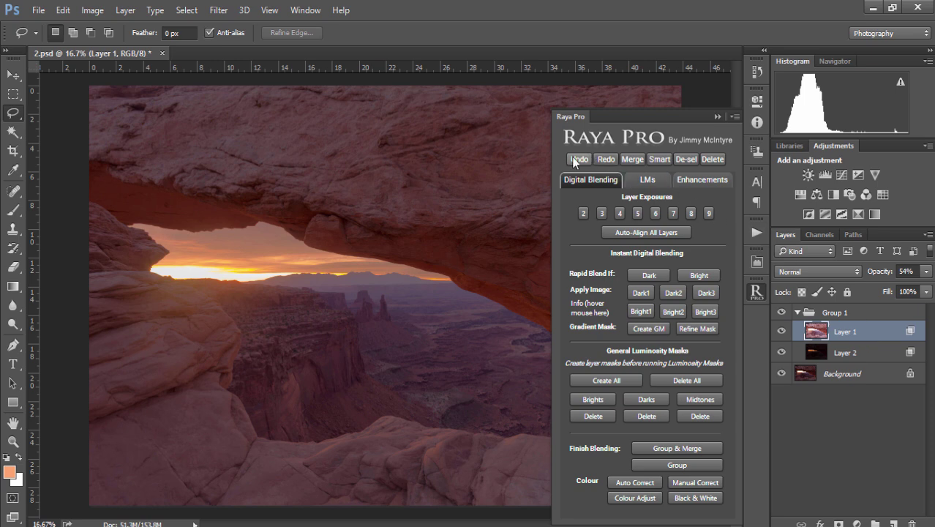
right_click(870, 332)
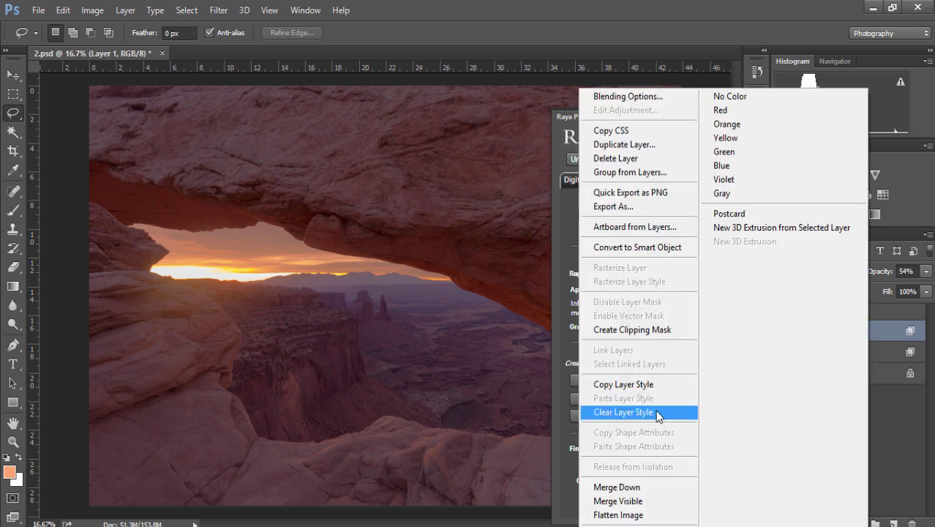
left_click(657, 413)
left_click(859, 354)
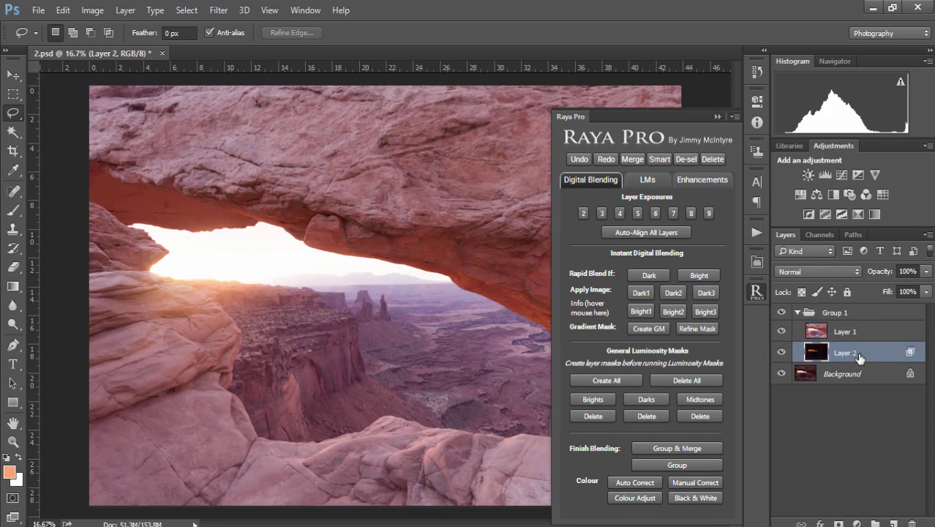
right_click(860, 356)
left_click(643, 412)
left_click(812, 328)
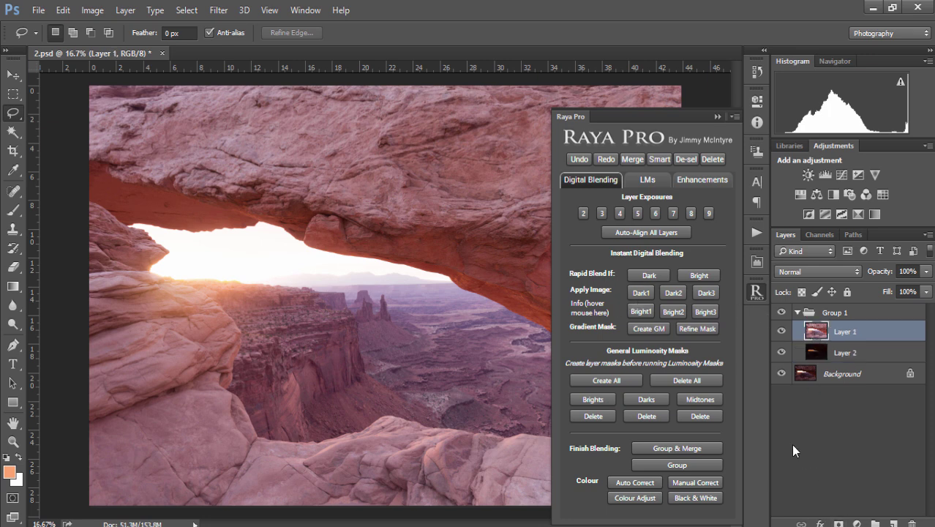
left_click(634, 312)
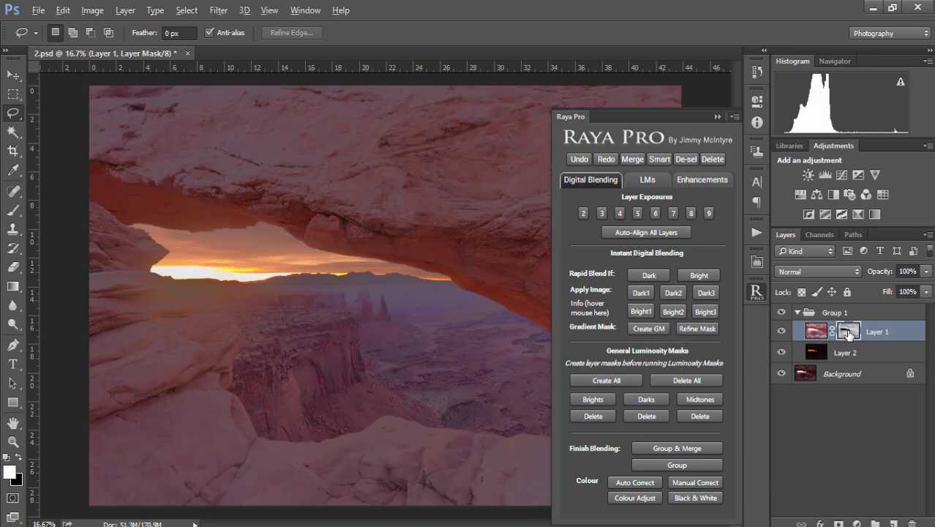
left_click(847, 333, "alt")
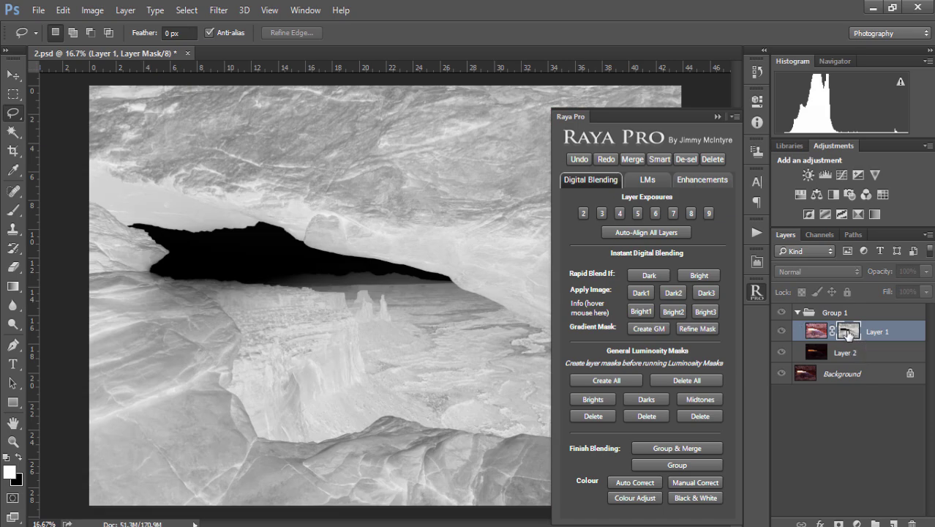
left_click(822, 332)
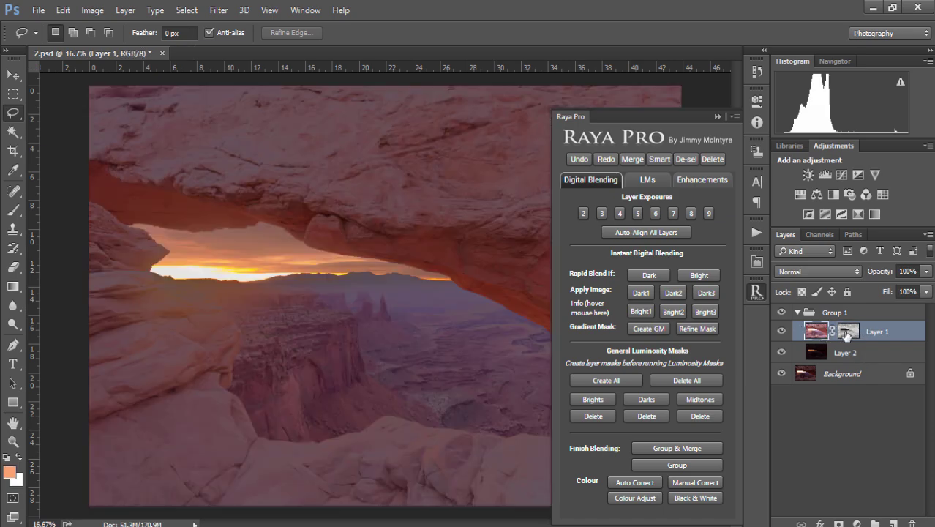
left_click_drag(847, 333, 912, 523)
left_click(524, 214)
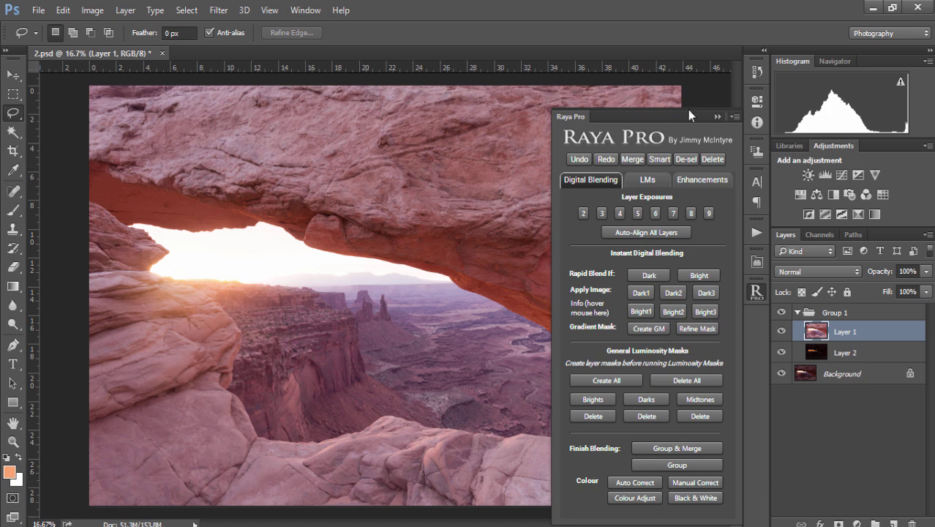
Step: Hide Layer 1 and Layer 2 to reveal the Background, then select Layer 2 with Raya Pro open
left_click(716, 117)
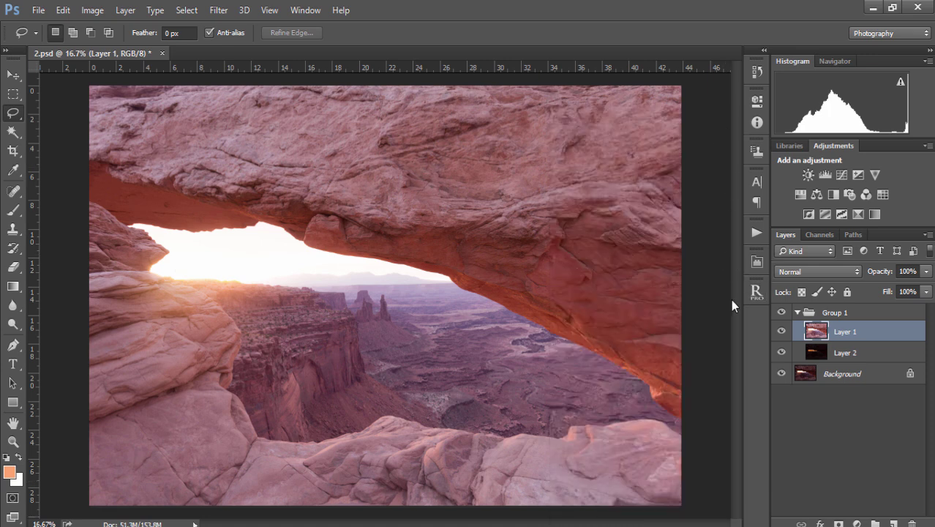
left_click(782, 331)
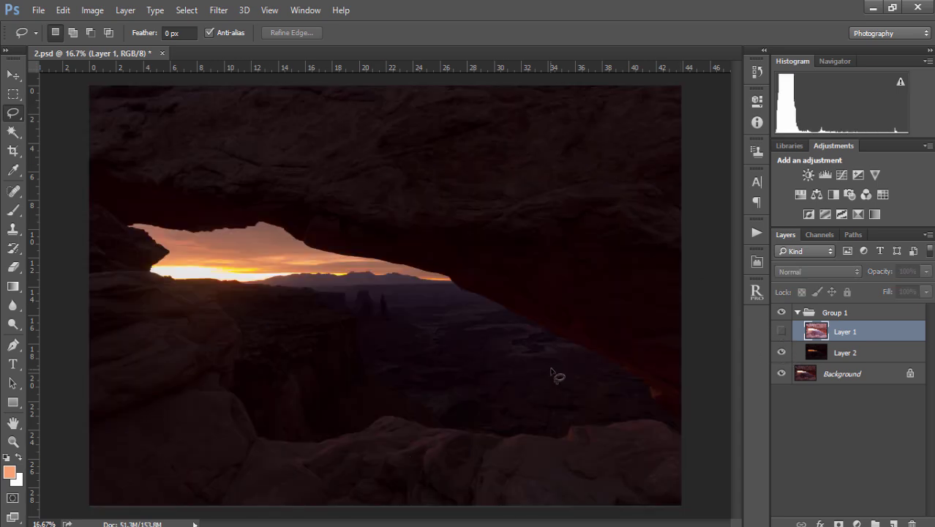
left_click(781, 330)
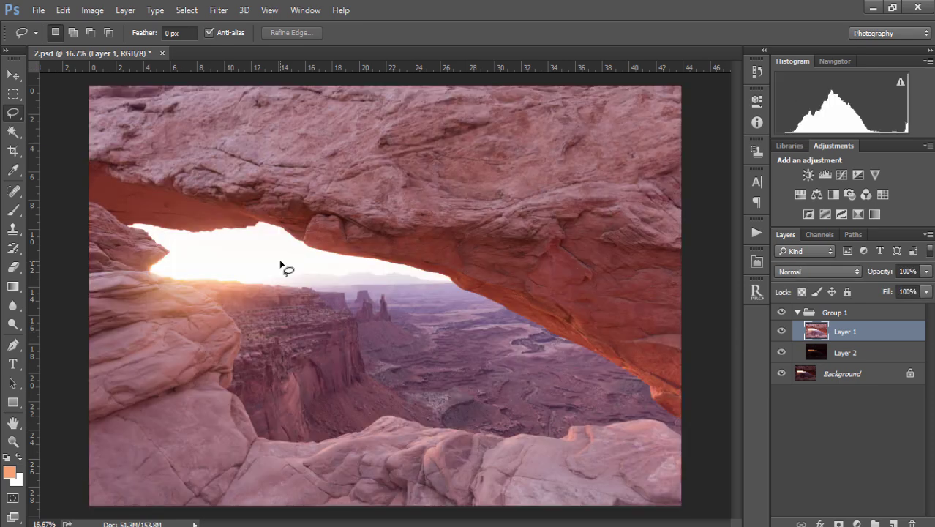
left_click(781, 332)
left_click(782, 352)
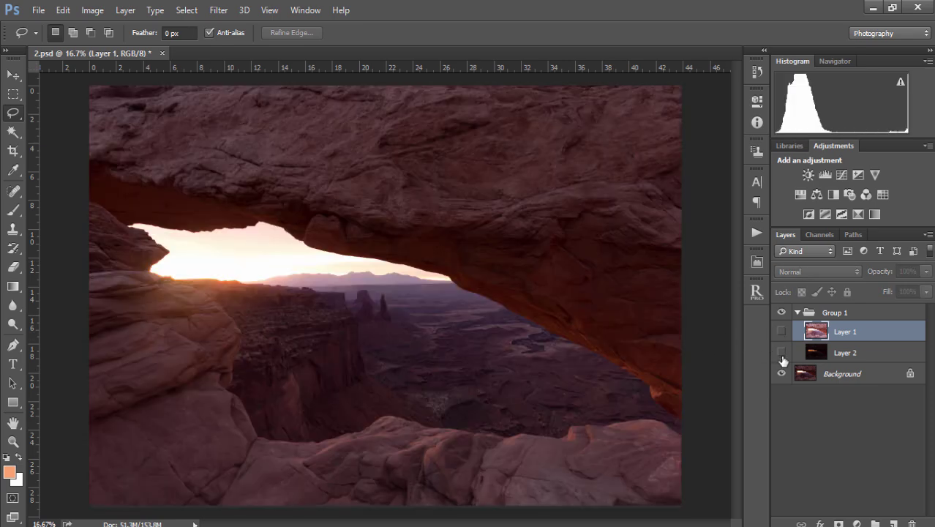
left_click(805, 374)
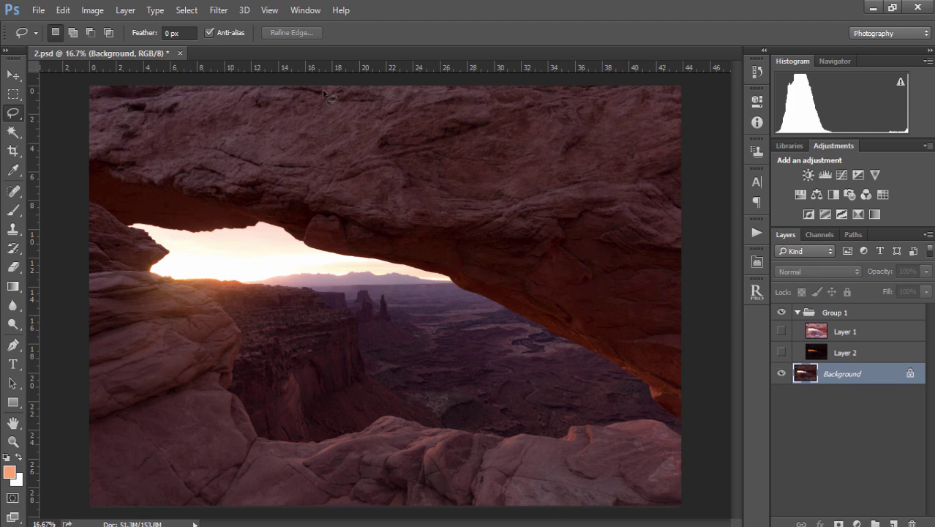
left_click(849, 358)
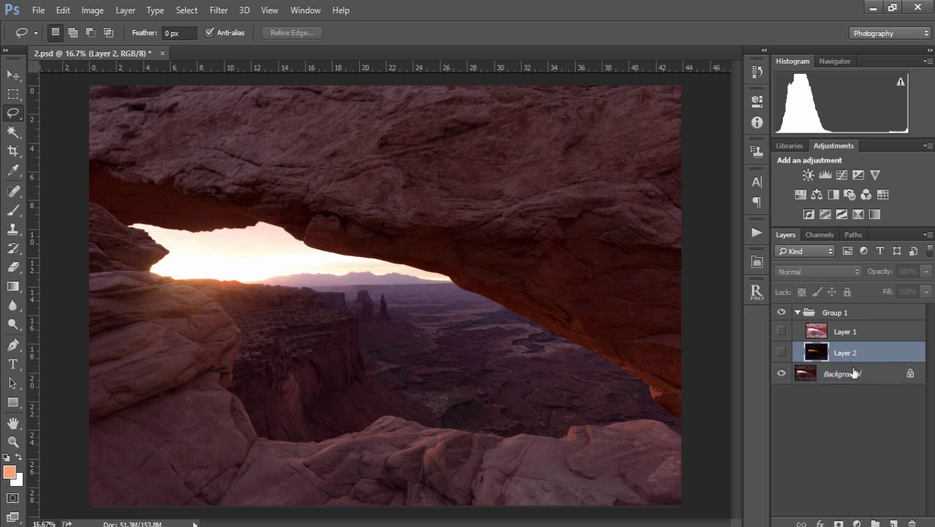
left_click(756, 292)
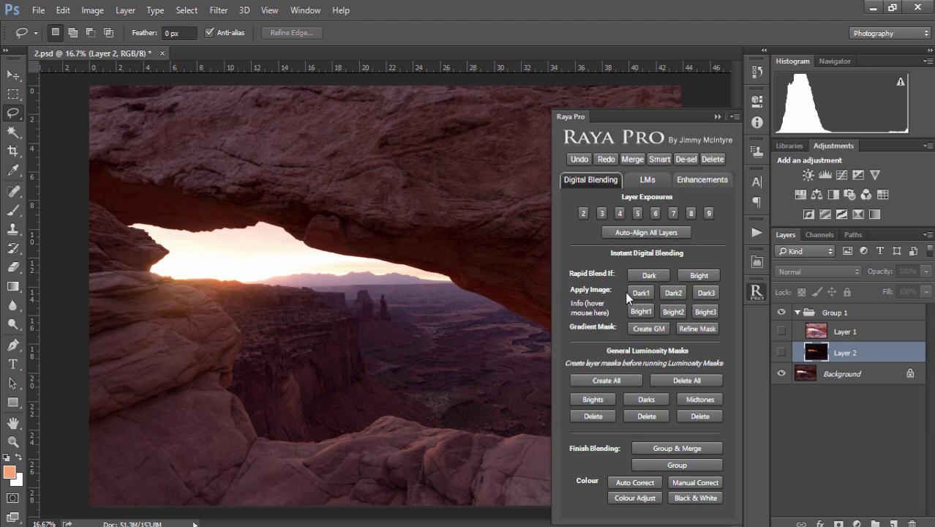
Step: Try a Dark1 luminosity mask on Layer 2, inspect it, then delete it unapplied
left_click(637, 292)
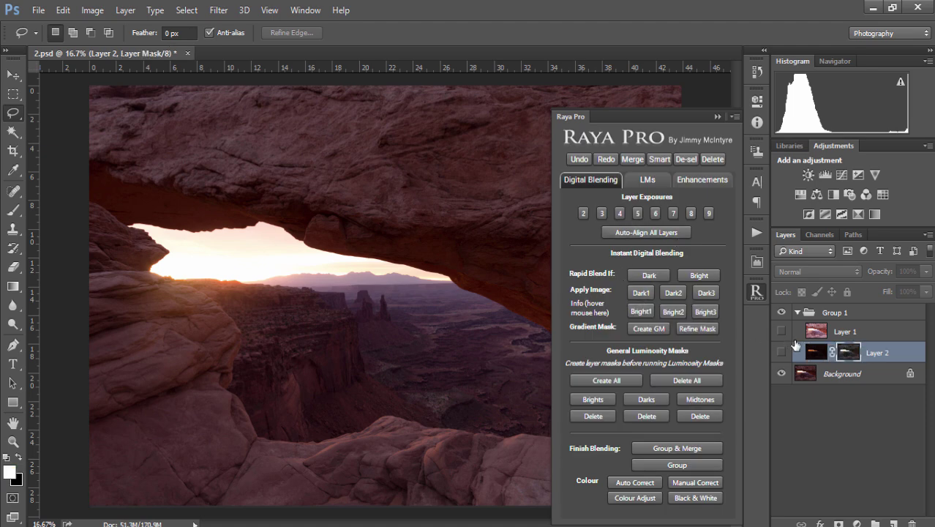
left_click(843, 354, "alt")
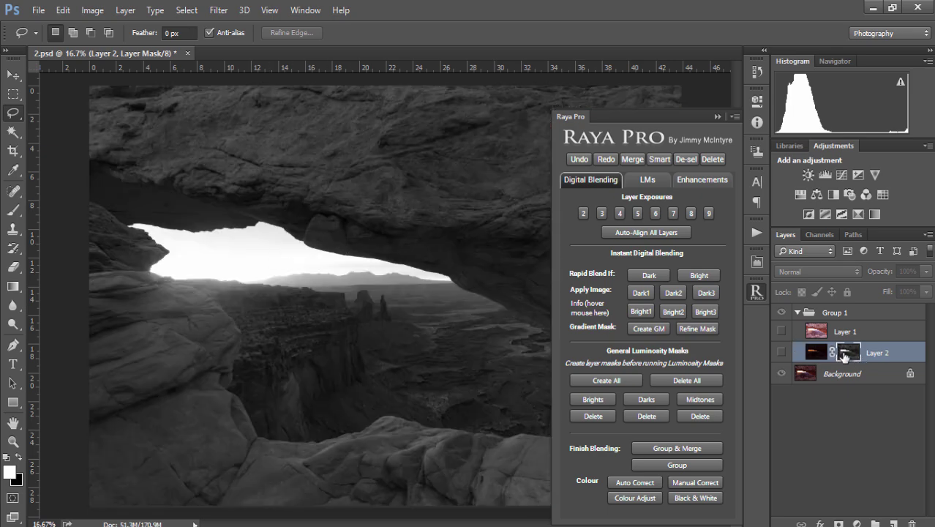
left_click_drag(851, 358, 909, 522)
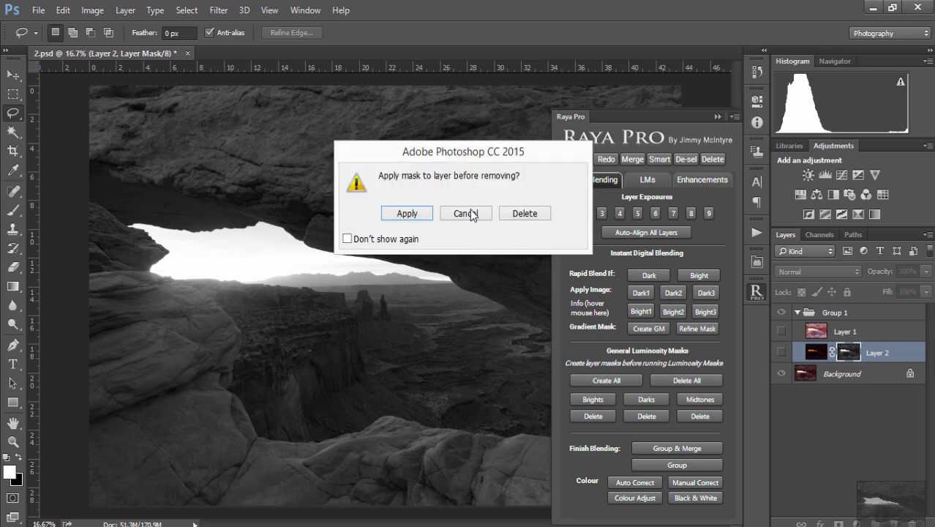
left_click(526, 213)
left_click(783, 353)
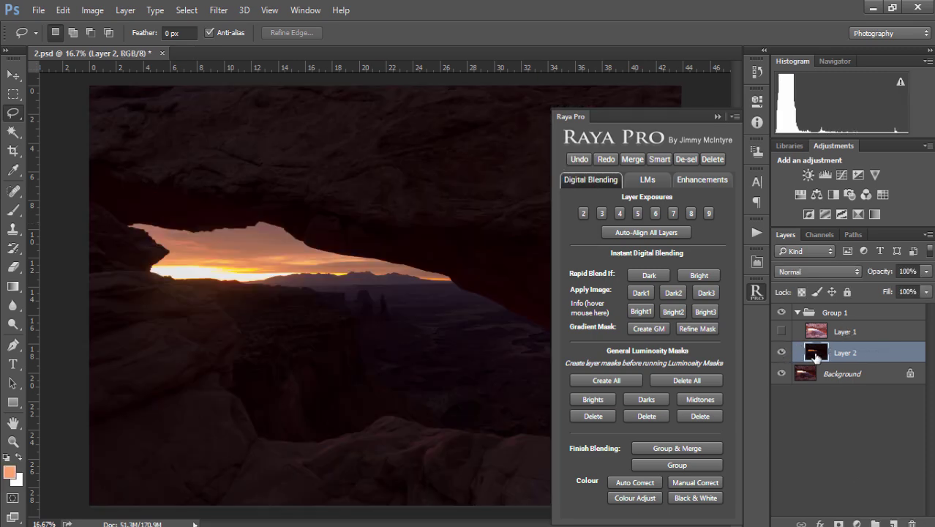
Step: Re-create the Dark1 mask on Layer 2 and delete it again, leaving Layer 2 selected
left_click(642, 293)
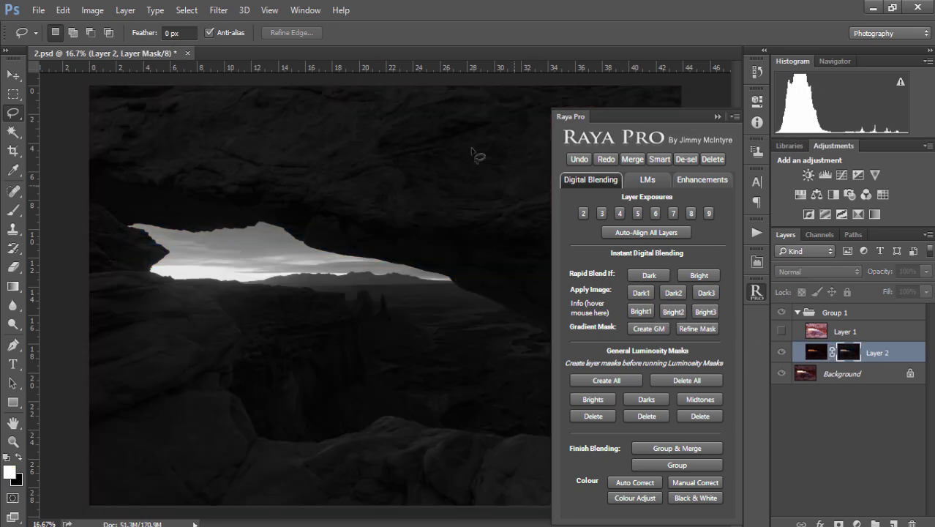
left_click_drag(847, 355, 913, 522)
left_click(522, 217)
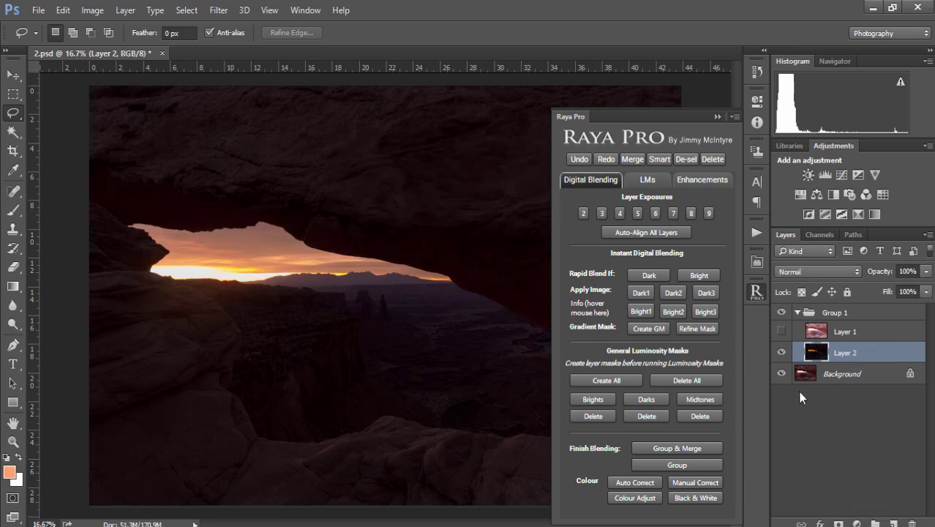
left_click(782, 353)
left_click(828, 372)
left_click(820, 356)
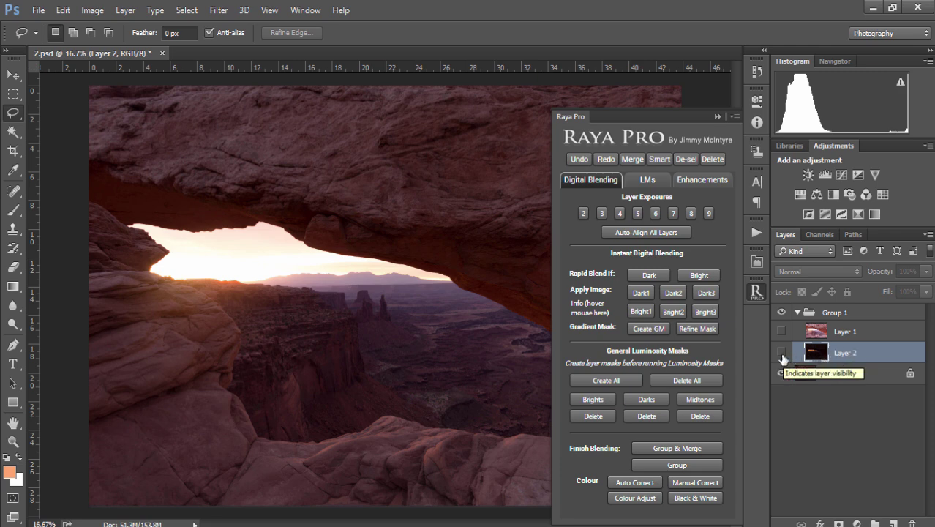
Step: Apply the Dark1 luminosity mask to Layer 2, inspect it, and toggle Layer 2 to compare
left_click(646, 293)
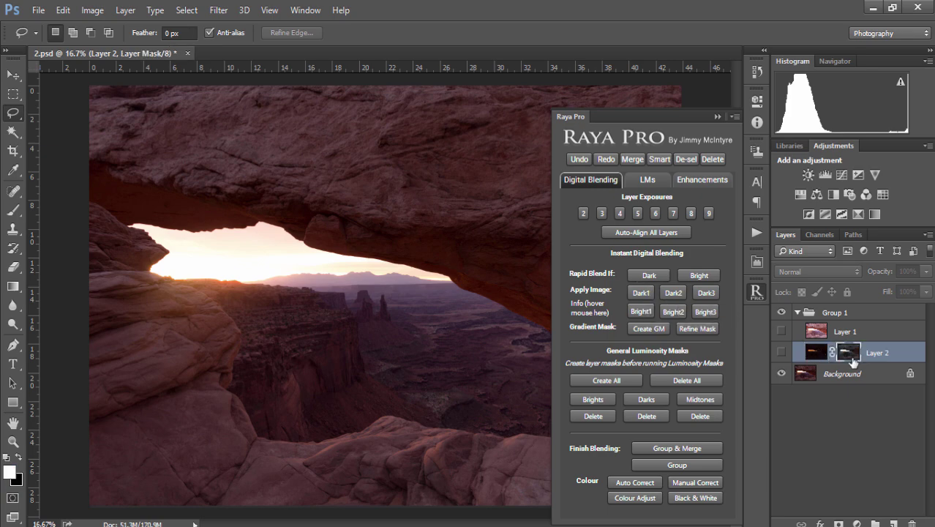
left_click(853, 358, "alt")
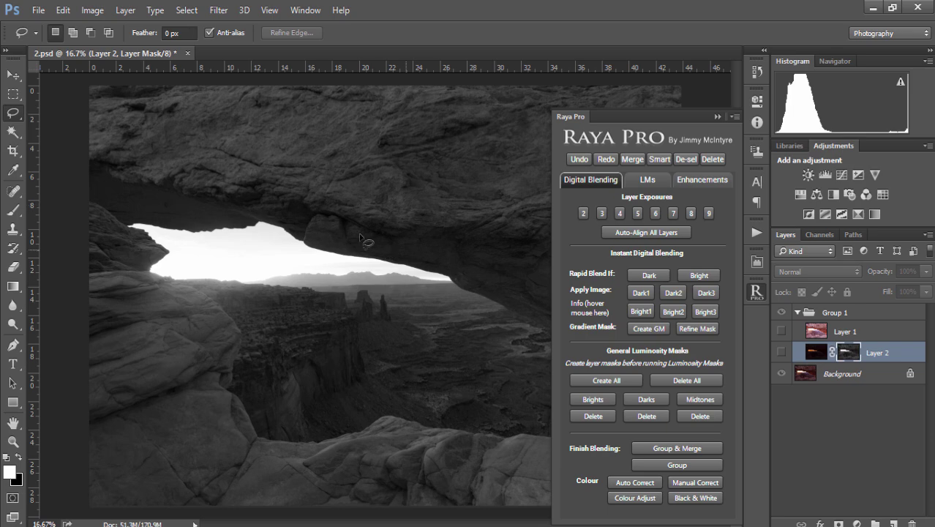
left_click(816, 352)
left_click(781, 355)
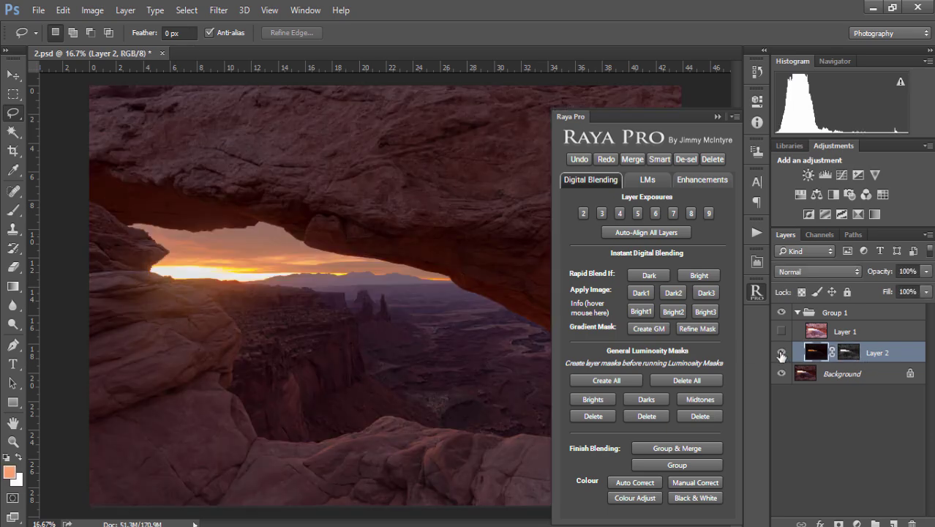
left_click(782, 354)
left_click(781, 355)
Step: Give Layer 1 a Bright1 luminosity mask at 50% opacity, toggling Group 1 to compare
left_click(781, 355)
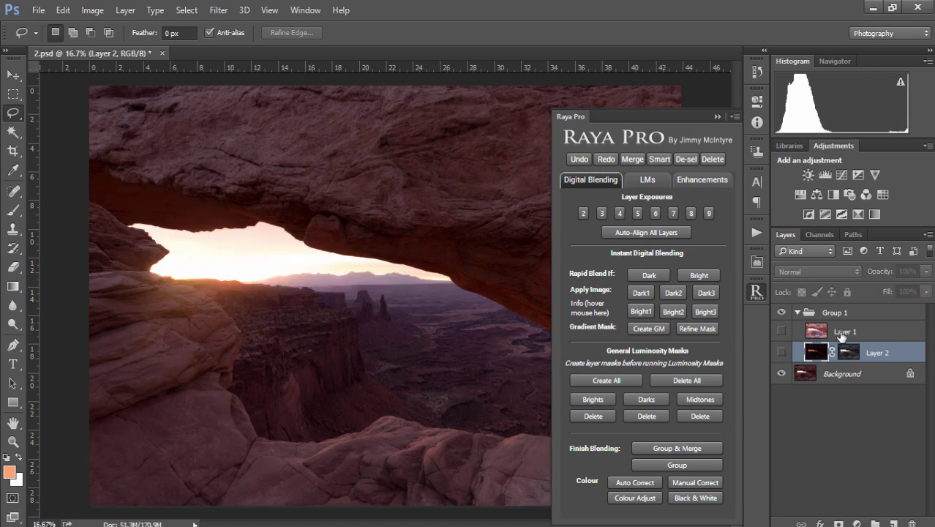
left_click(842, 334)
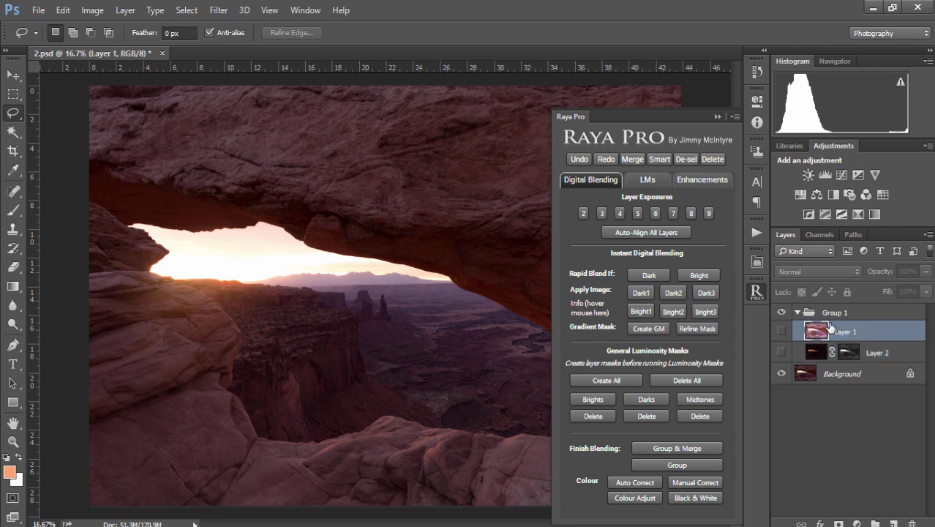
left_click(636, 312)
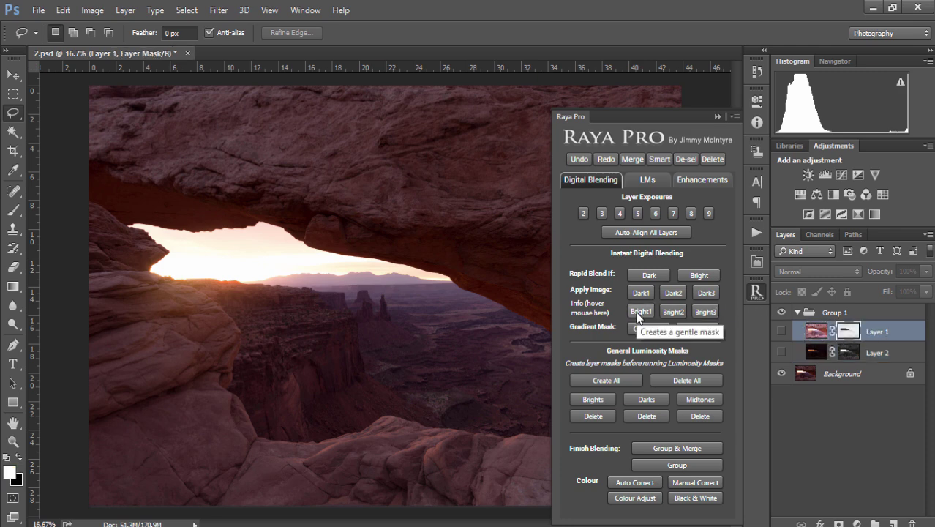
left_click(782, 330)
key("ctrl+2")
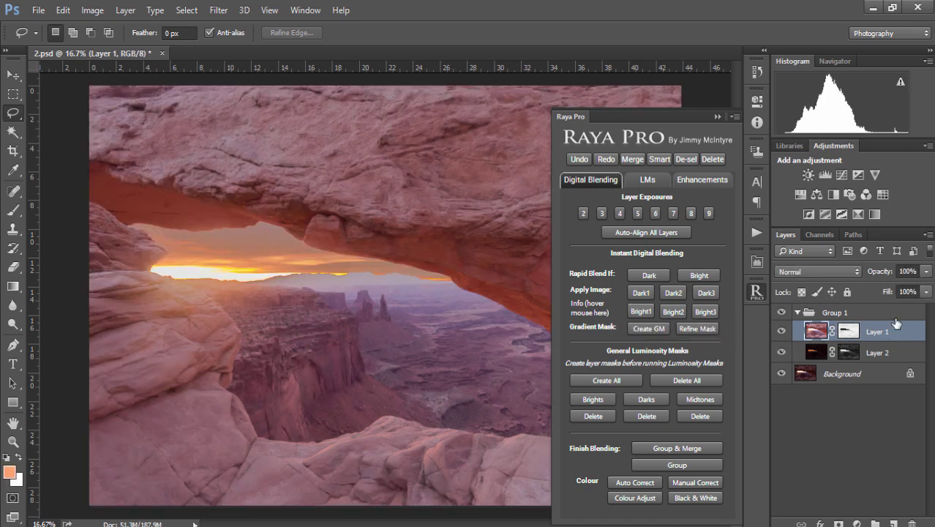
left_click_drag(880, 274, 845, 275)
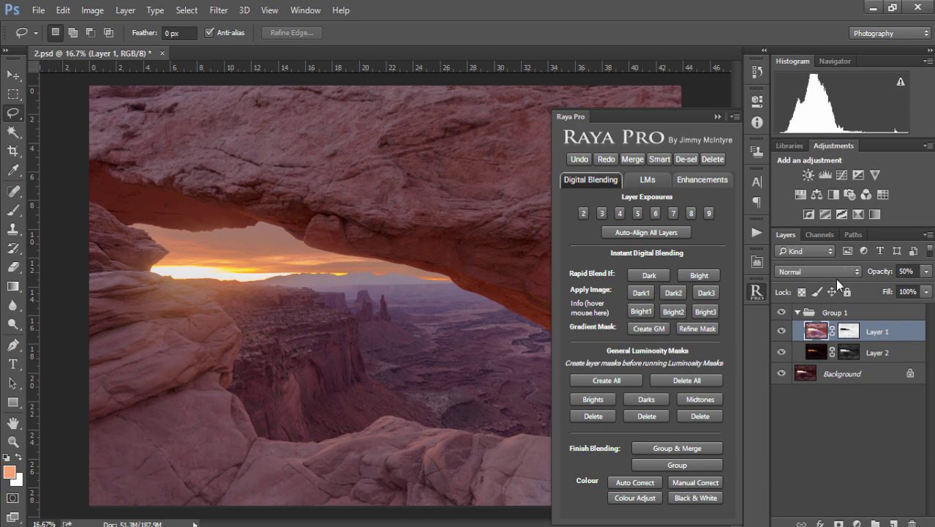
left_click(782, 312)
left_click(782, 311)
left_click(781, 312)
left_click(781, 312)
Step: Clear Layer 2's mask, then try a Dark1 mask, inspect it, and delete it unapplied
left_click(851, 354)
left_click(781, 330)
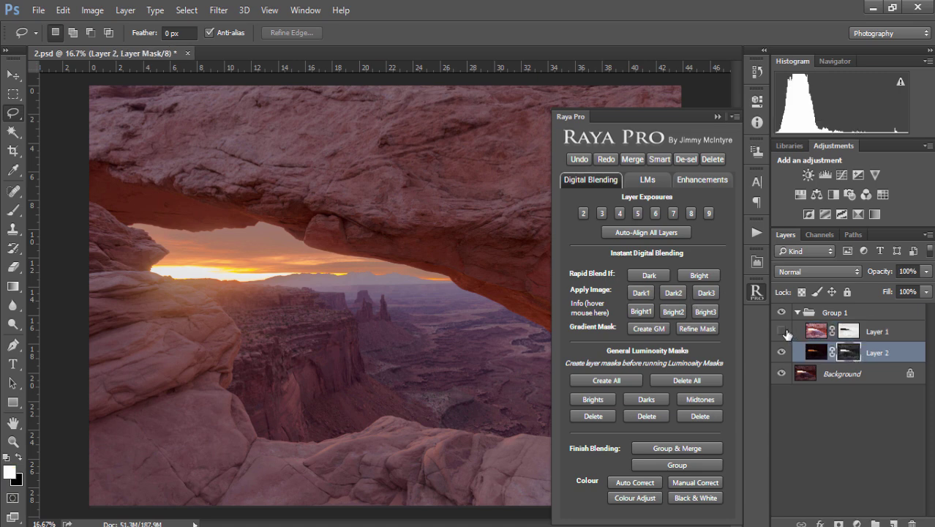
left_click(647, 293)
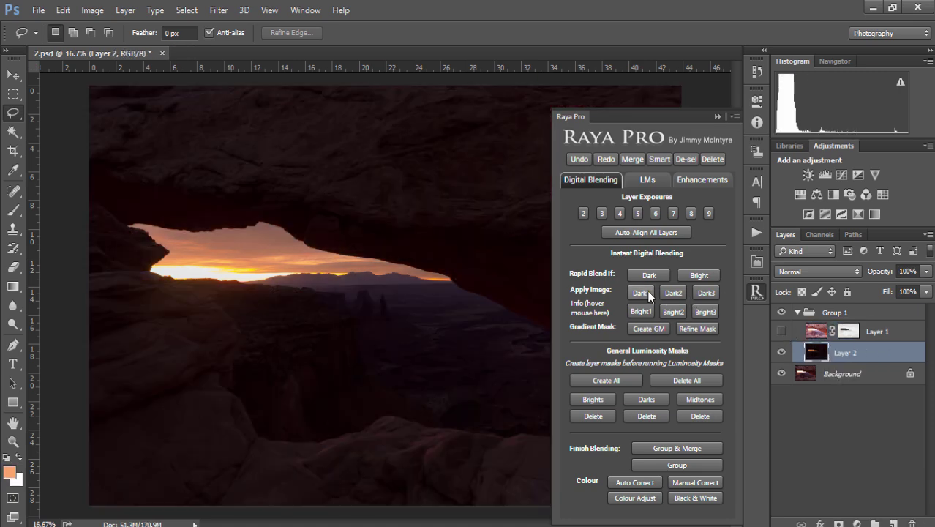
left_click(781, 352)
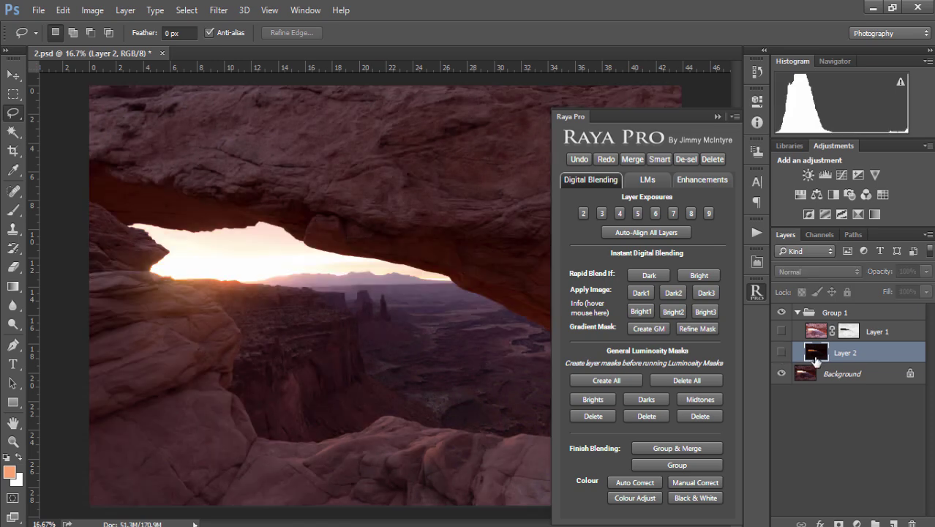
left_click(646, 296)
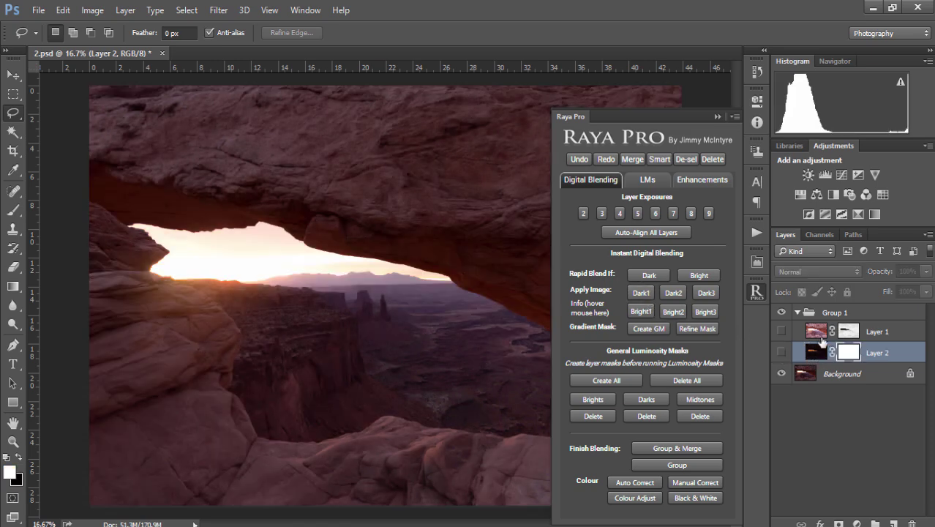
left_click(852, 354, "alt")
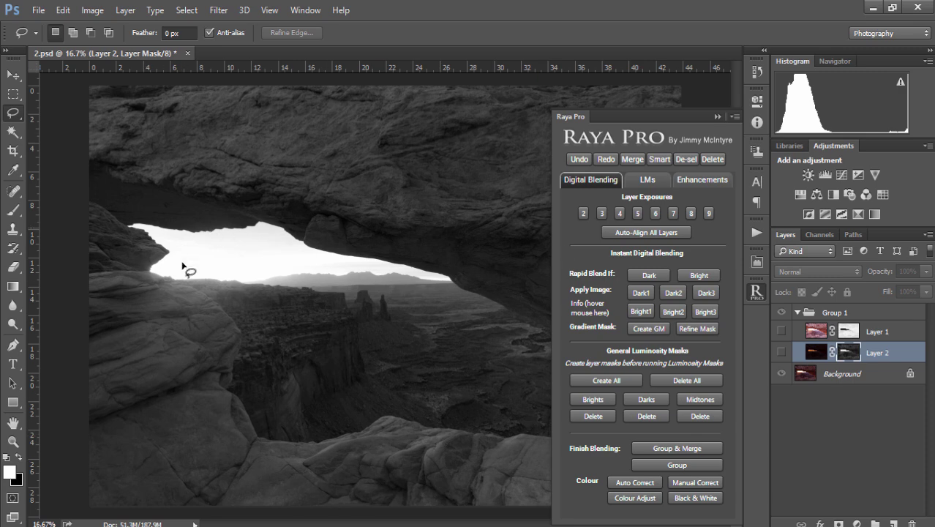
left_click_drag(849, 352, 916, 524)
left_click(516, 214)
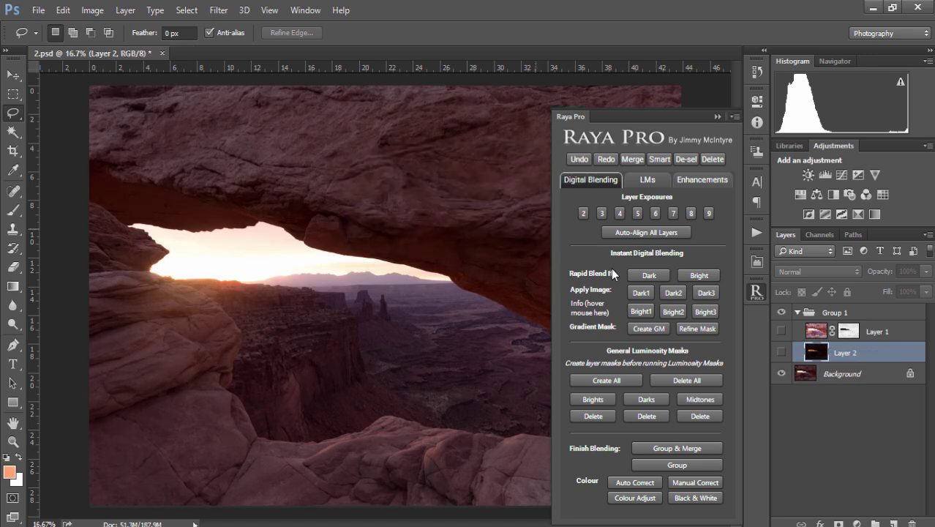
Step: Try the stronger Dark2 mask on Layer 2, compare it, then delete it and hide Layer 2
left_click(671, 293)
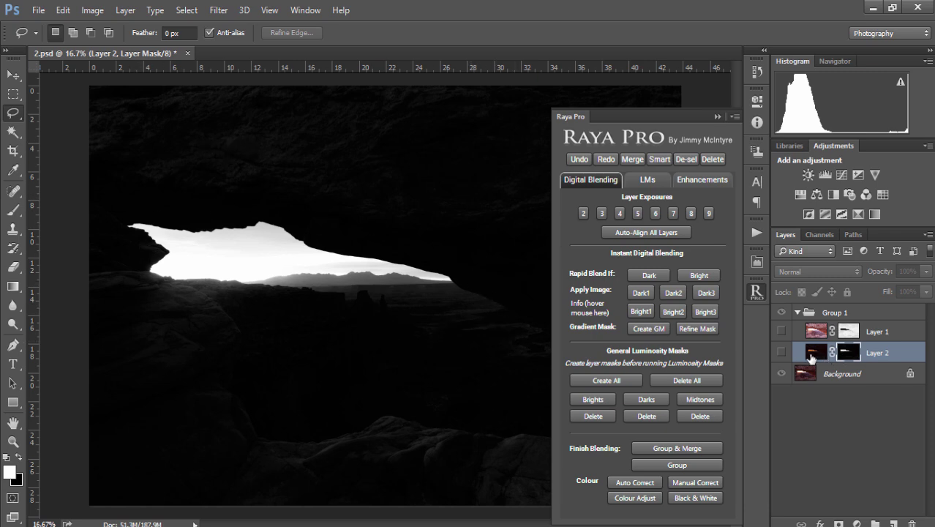
left_click(783, 355)
left_click(808, 357)
left_click(782, 355)
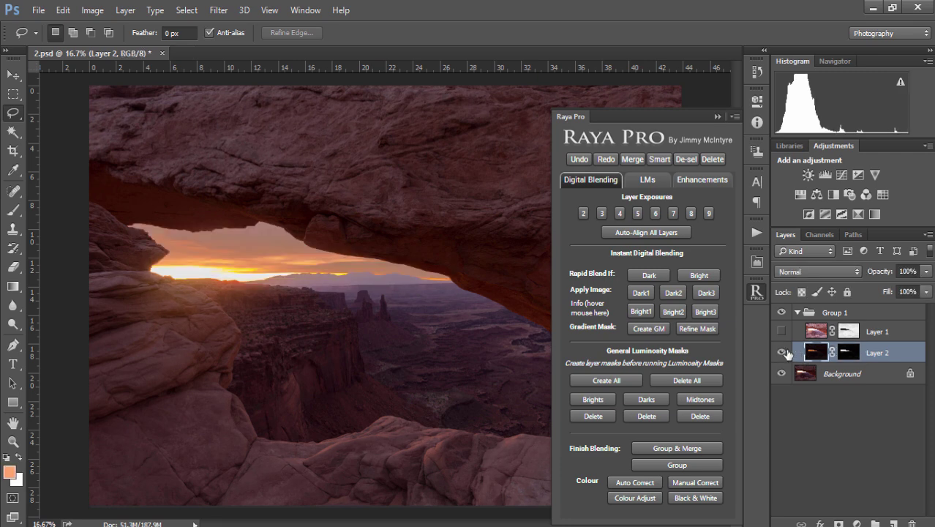
left_click(782, 354)
left_click(782, 355)
left_click_drag(848, 352, 912, 523)
left_click(529, 214)
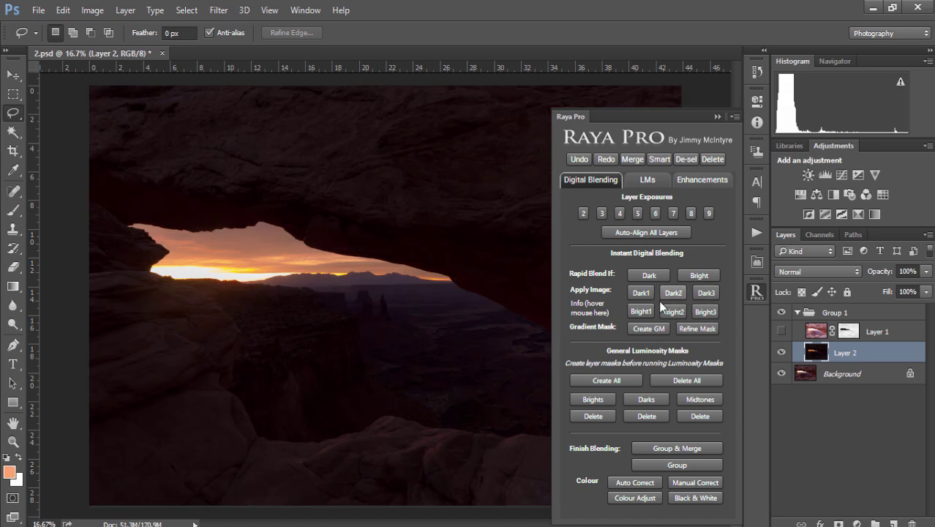
left_click(782, 353)
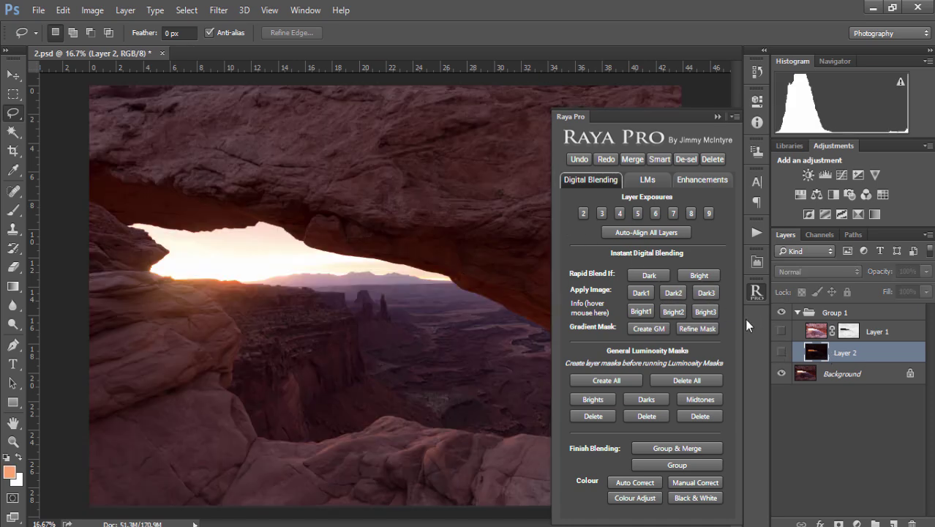
Step: Try an even stronger darks mask on Layer 2, inspect it, then delete it without applying
left_click(706, 293)
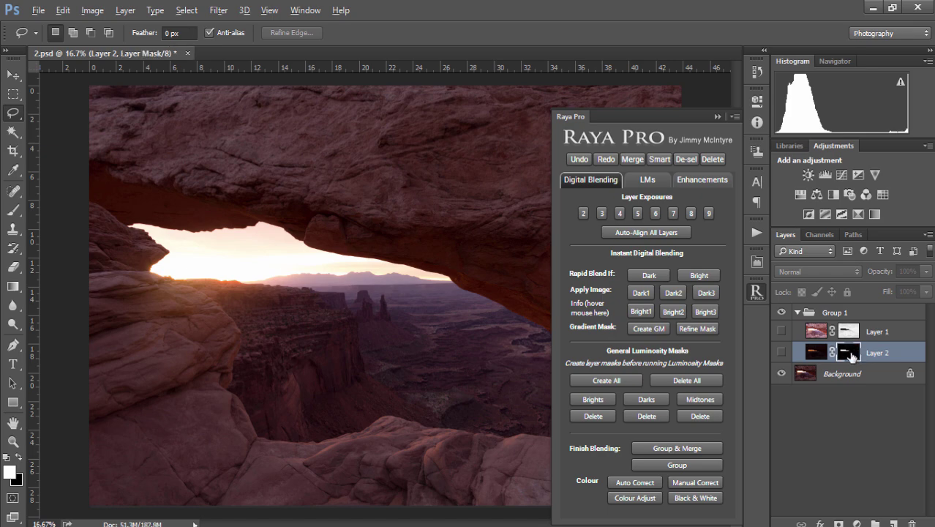
left_click(848, 354, "alt")
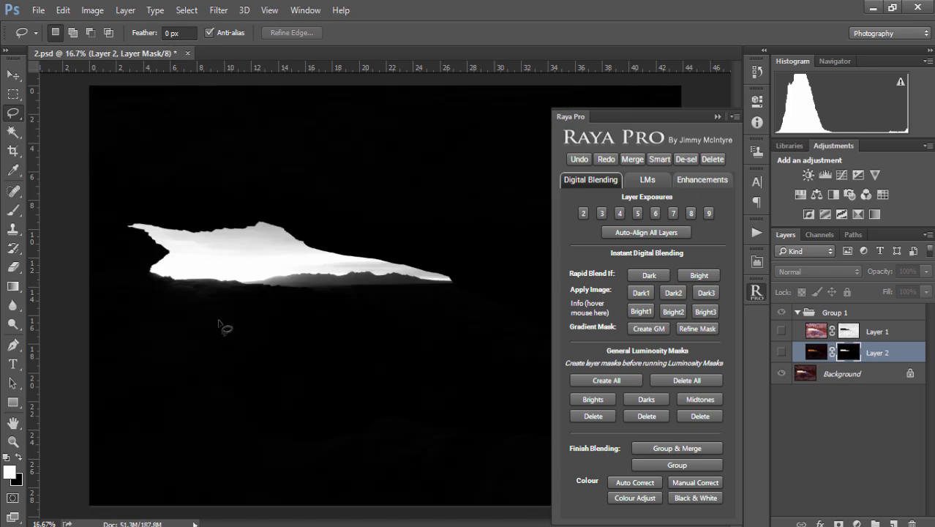
left_click(855, 357, "alt")
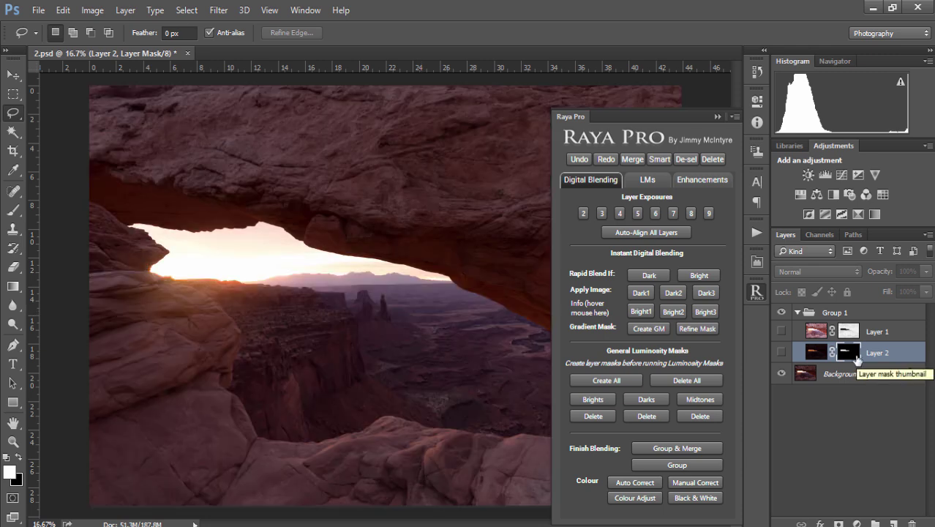
left_click_drag(857, 358, 912, 524)
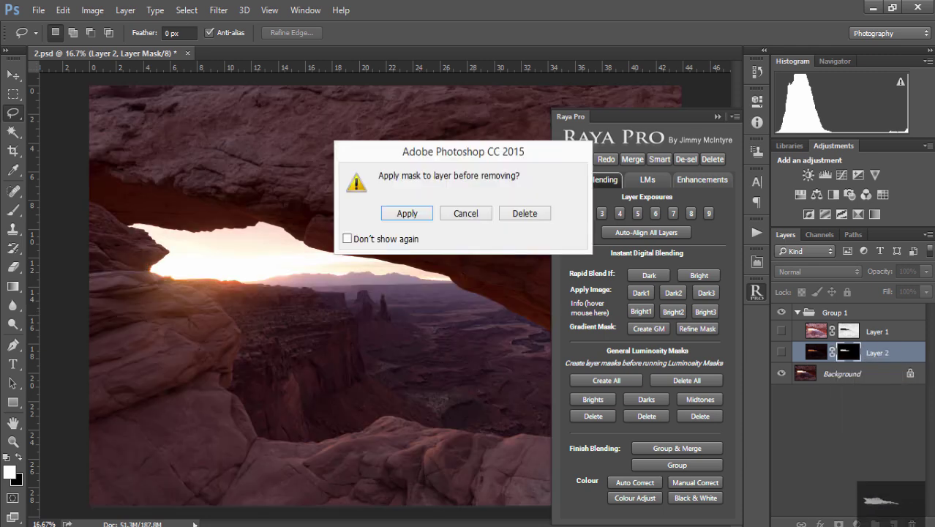
left_click(537, 218)
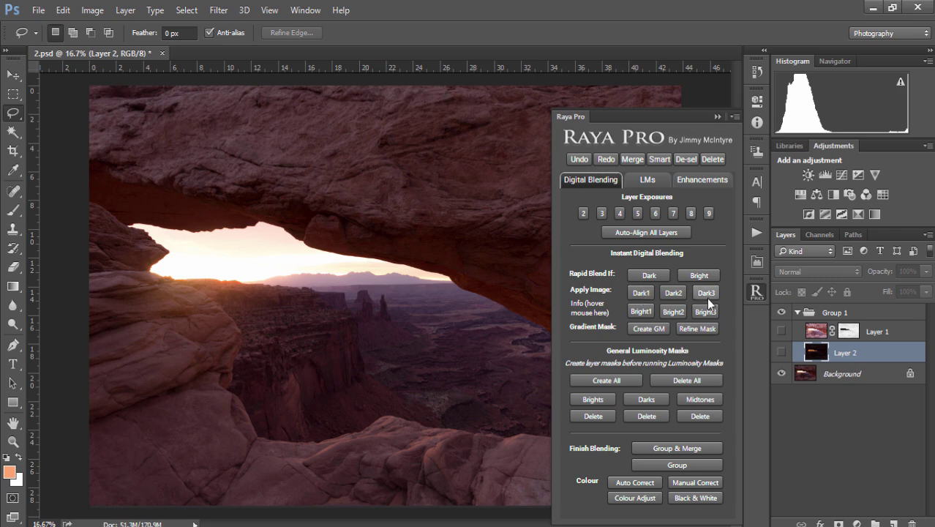
Step: Inspect Layer 1's mask on its own, then return to the normal photo view
left_click(834, 337)
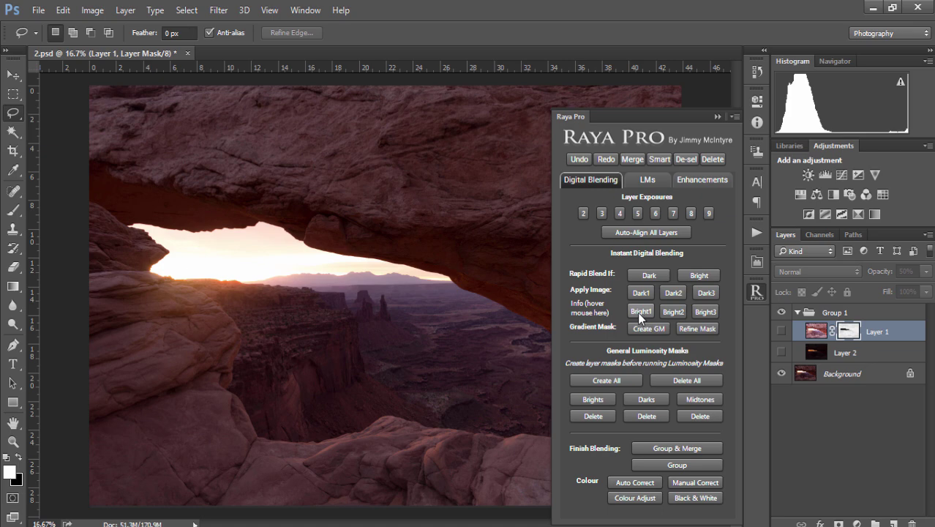
left_click(846, 333, "alt")
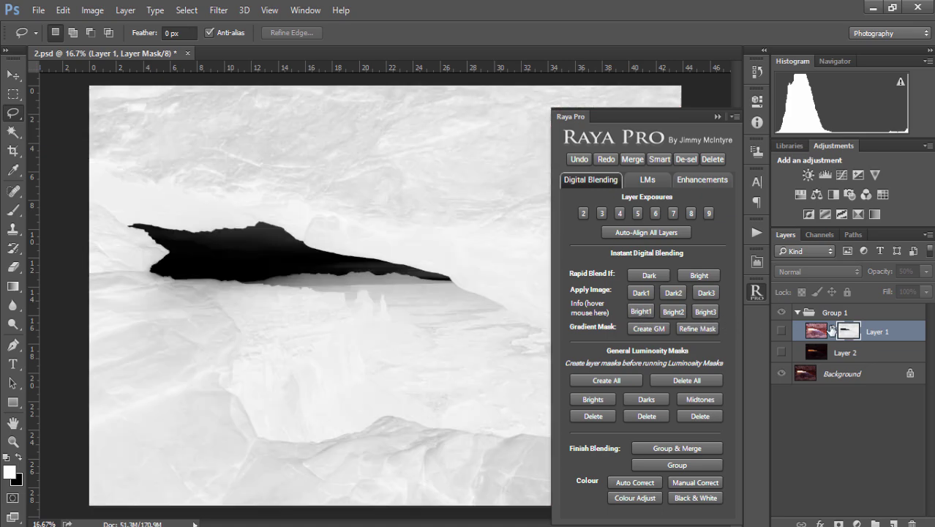
left_click(819, 334)
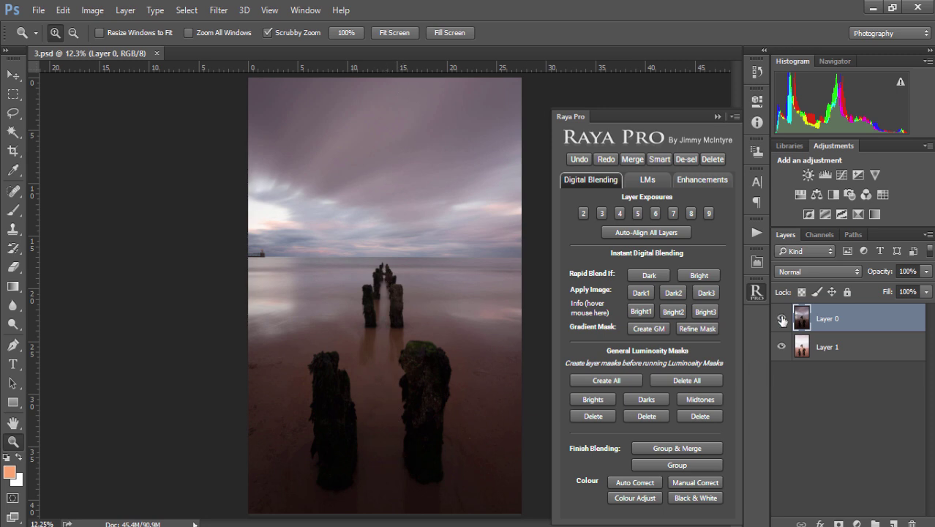
Step: Compare the two exposures, then add a Raya Pro gradient mask to Layer 0
left_click(781, 319)
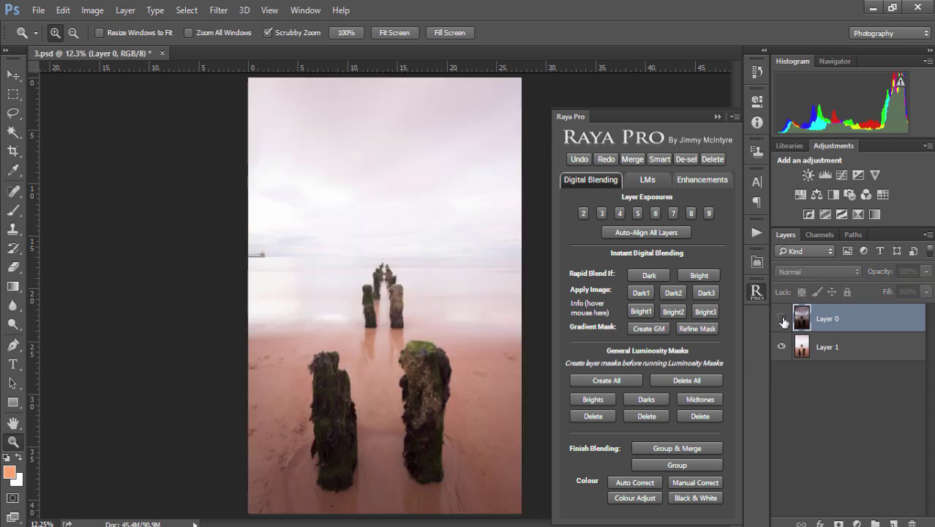
left_click(802, 349)
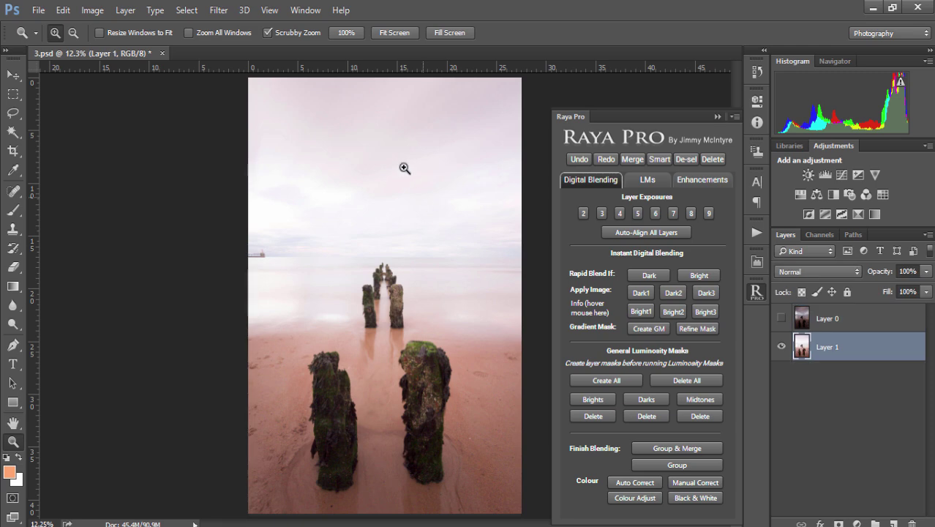
left_click(782, 319)
left_click(802, 319)
left_click(649, 330)
Step: Inspect Layer 0's gradient mask alone, toggle the layer to compare the blend, and target the mask
left_click(828, 319, "alt")
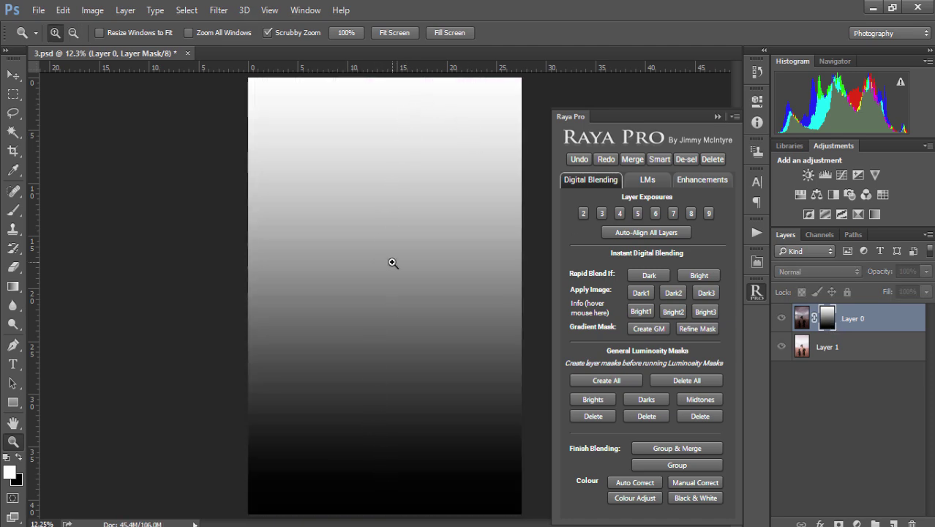
left_click(802, 320)
left_click(780, 320)
left_click(780, 320)
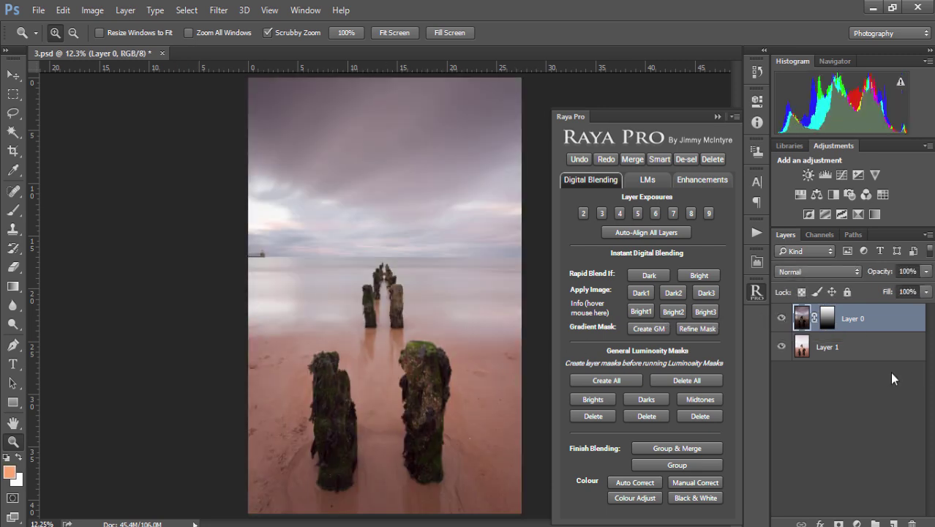
left_click(781, 318)
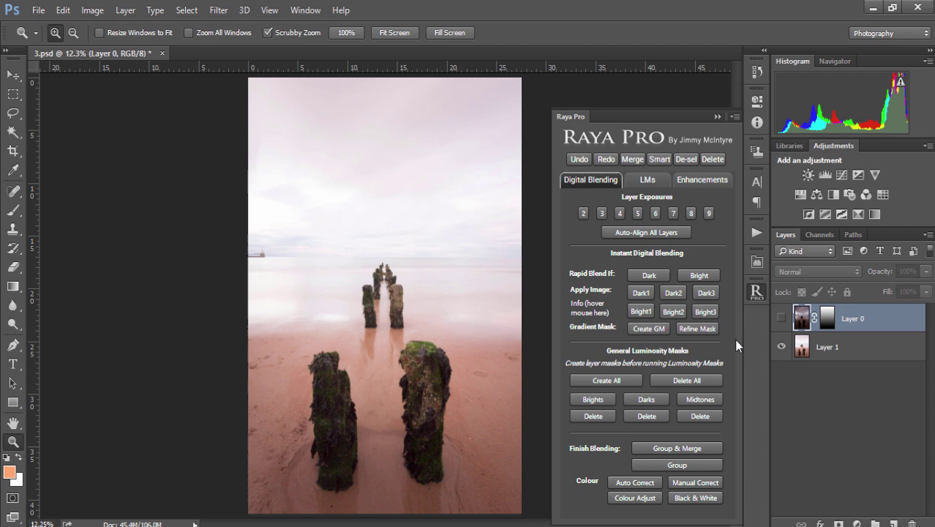
left_click(781, 319)
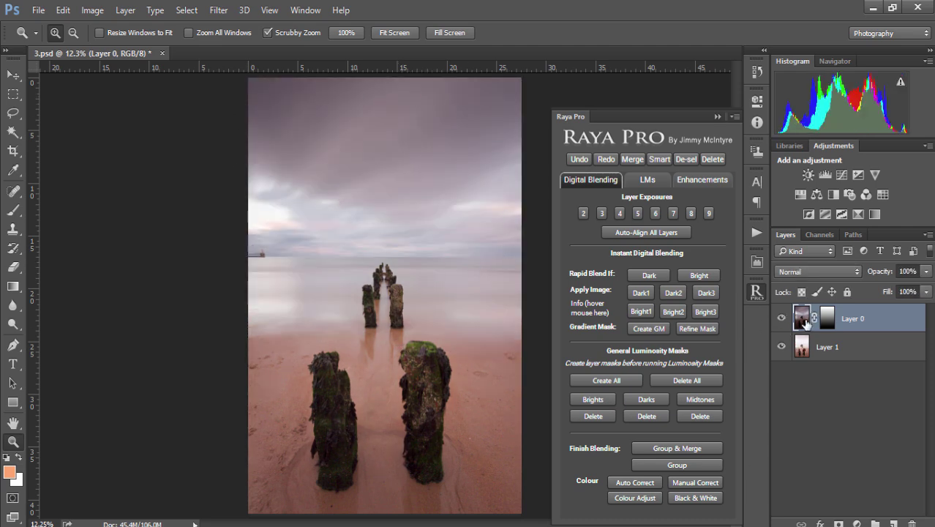
left_click(826, 319)
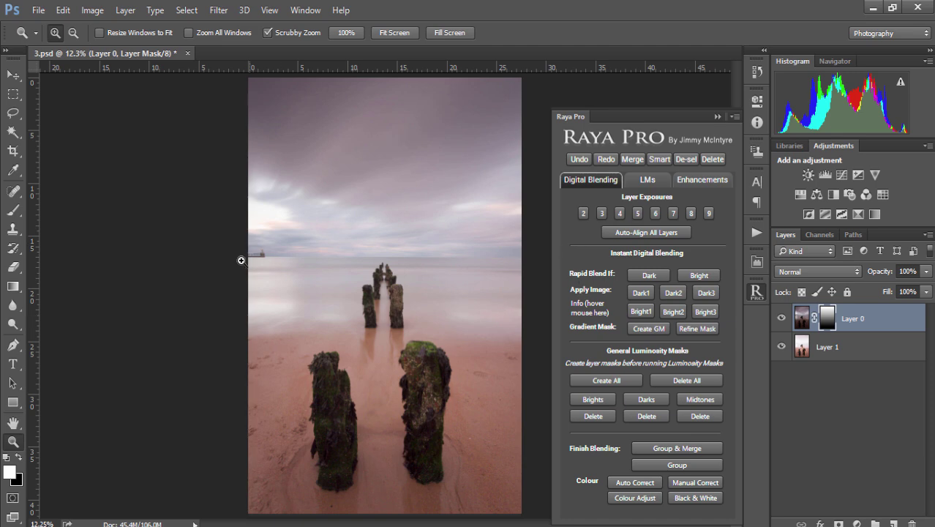
Step: Discard Layer 0's gradient mask and crop the top of the sky off the seascape
key("c")
left_click_drag(828, 319, 912, 523)
left_click(532, 221)
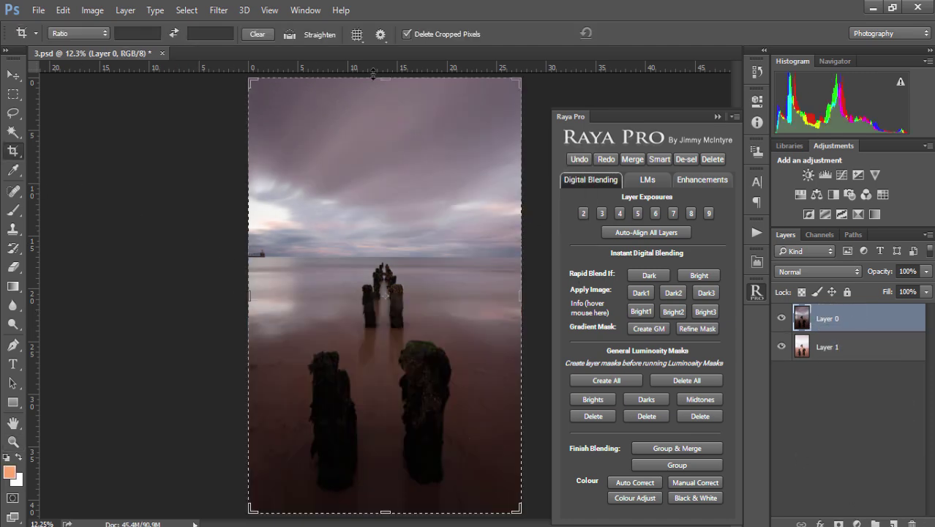
left_click_drag(385, 79, 395, 127)
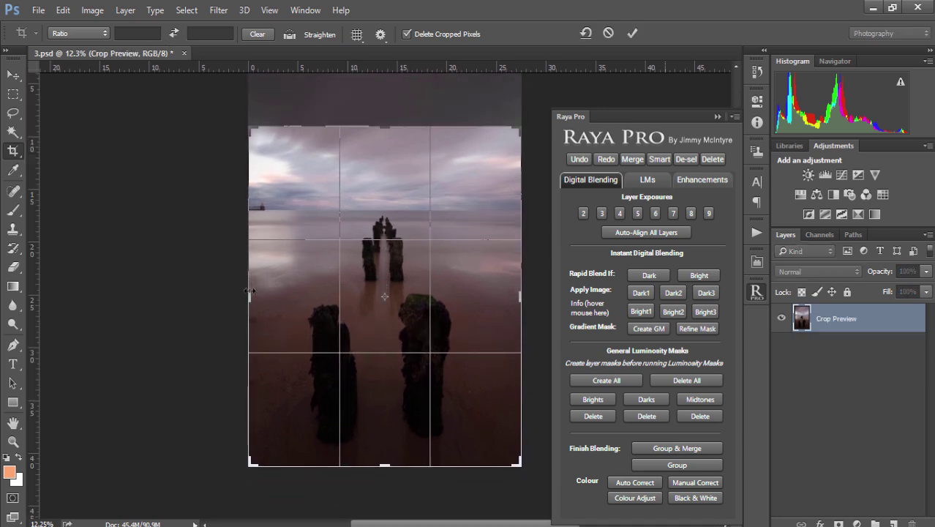
left_click(634, 34)
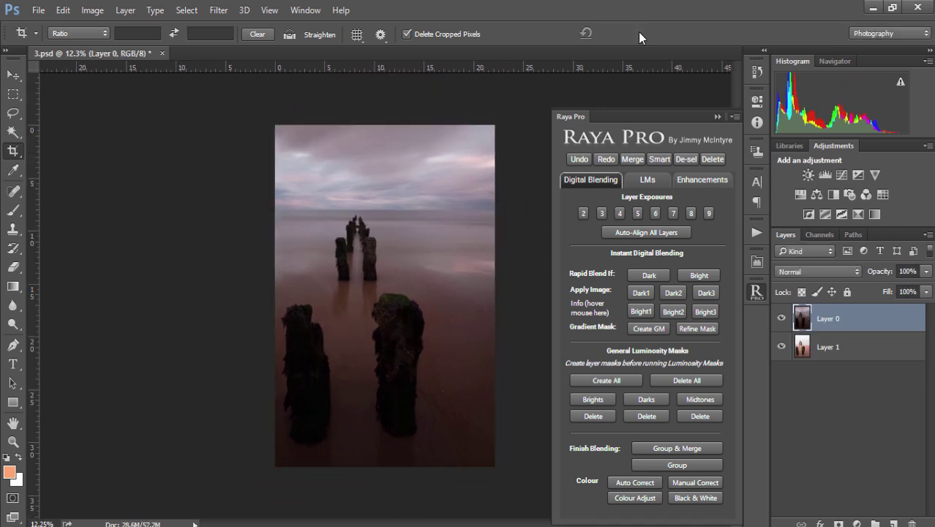
Step: Add a new gradient mask and refine it in On Layers view with a -83% Shift Edge
left_click(649, 331)
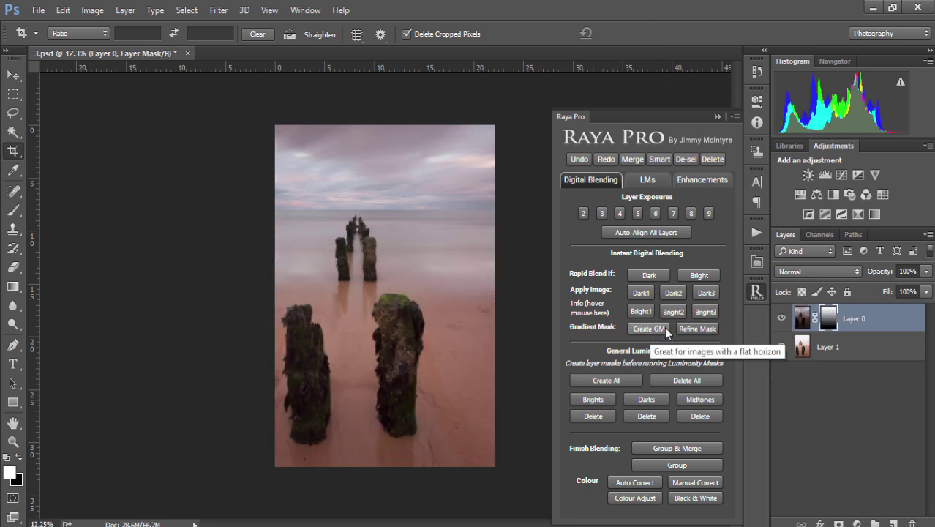
left_click(703, 333)
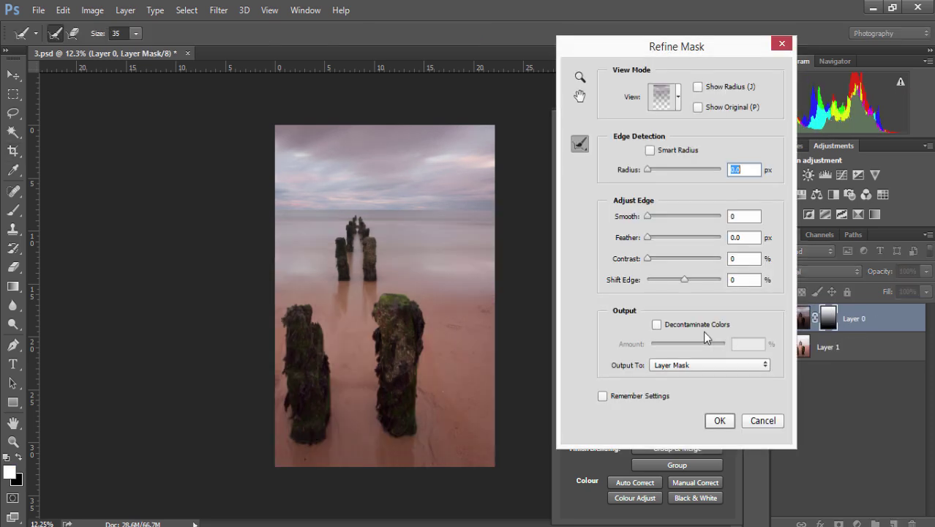
left_click_drag(683, 33, 720, 19)
left_click(715, 82)
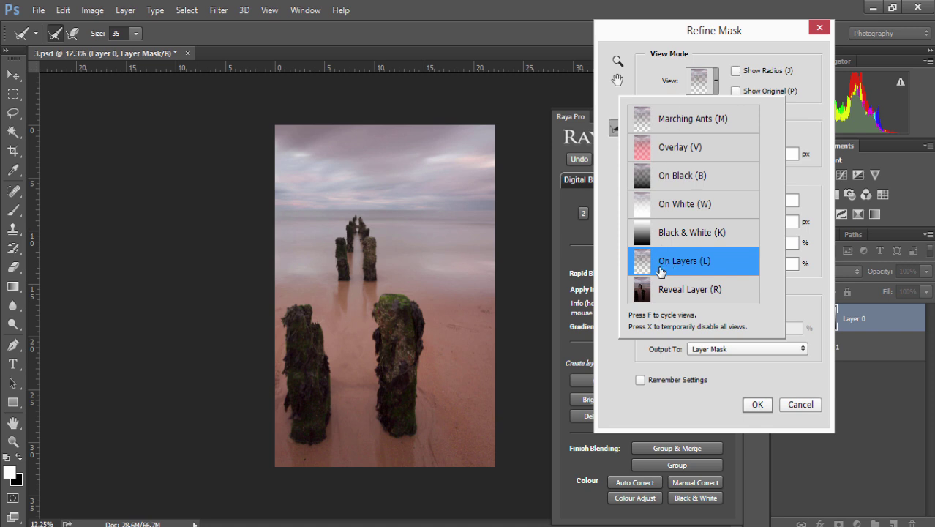
left_click(658, 266)
left_click_drag(695, 269, 706, 267)
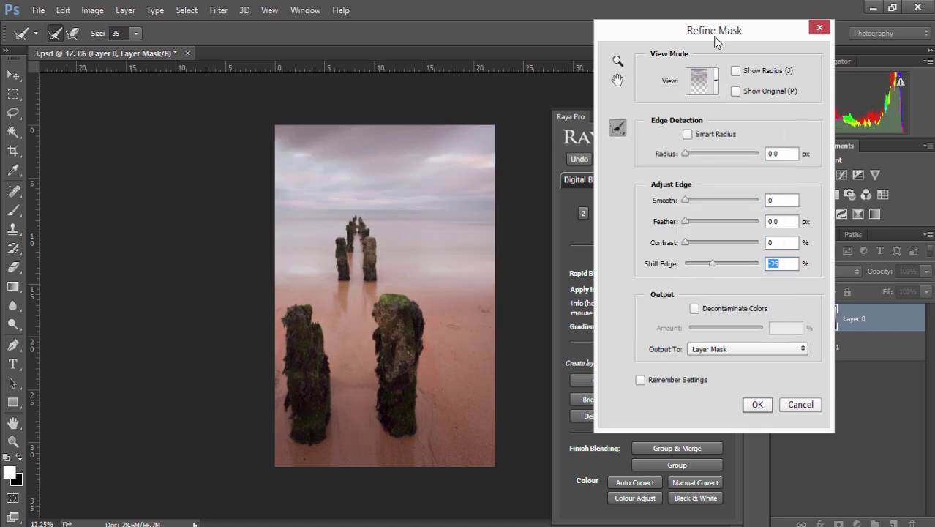
left_click_drag(716, 40, 755, 45)
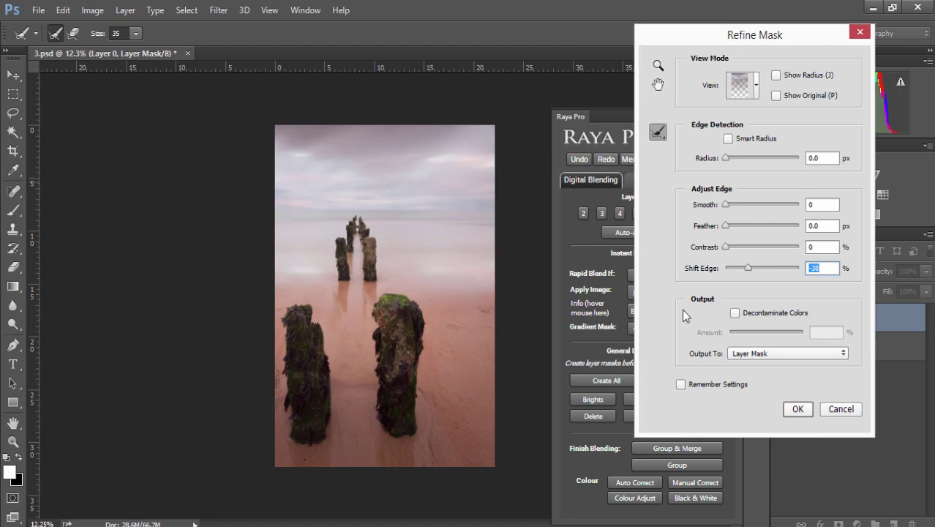
left_click_drag(748, 268, 732, 275)
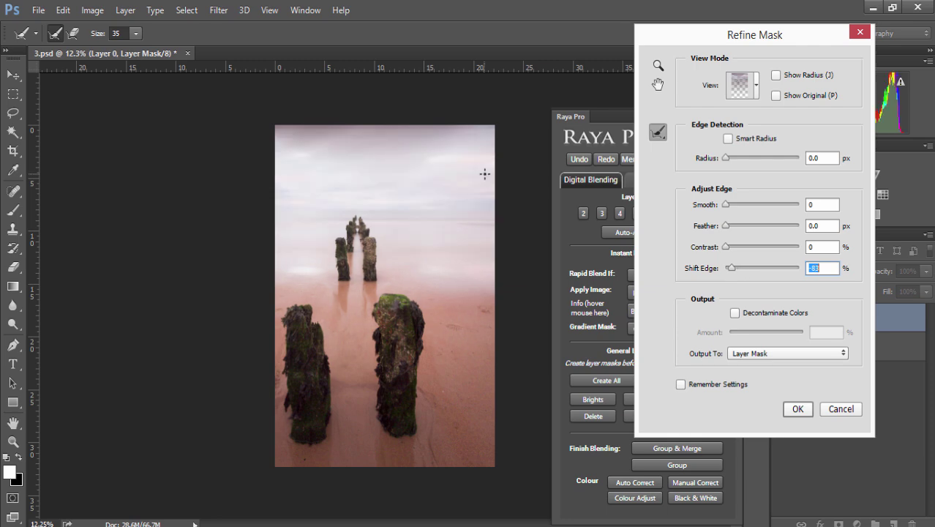
key("c")
left_click(795, 408)
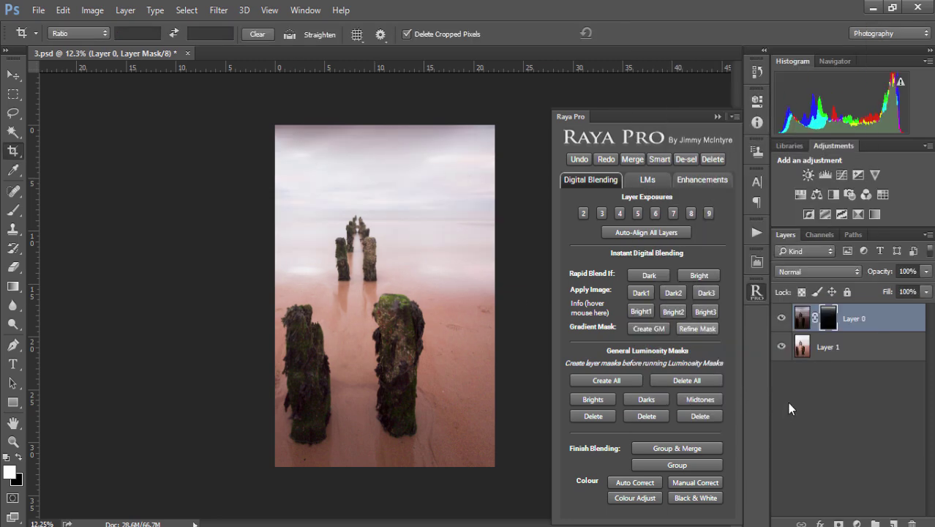
Step: Re-refine Layer 0's mask with a -16% edge shift and 1000 px feather
left_click(827, 322, "alt")
key("ctrl+z")
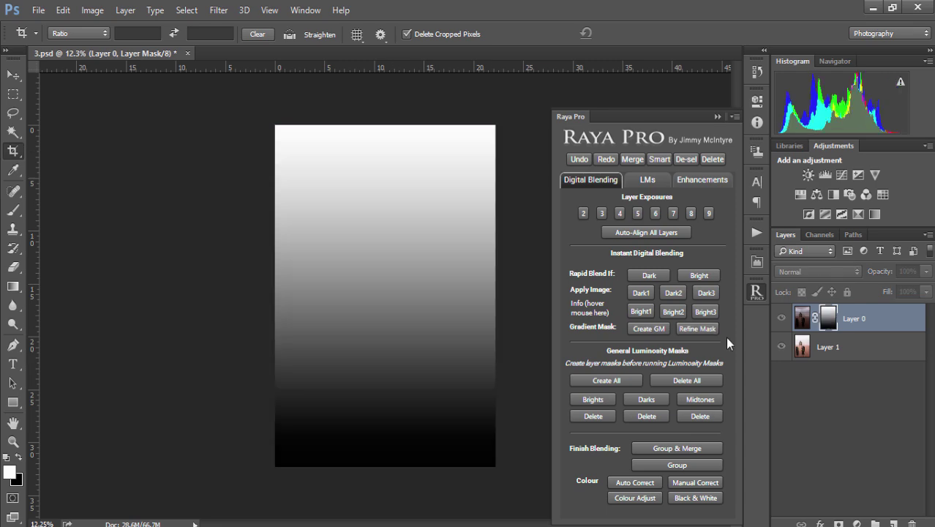
left_click(697, 329)
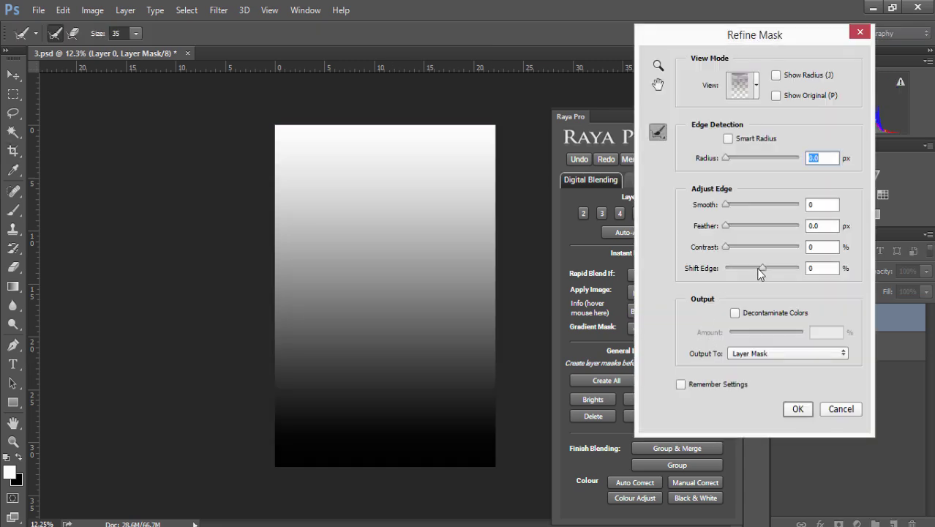
mouse_move(765, 269)
left_mouse_down()
mouse_move(775, 269)
mouse_move(756, 269)
left_mouse_up()
left_click(697, 227)
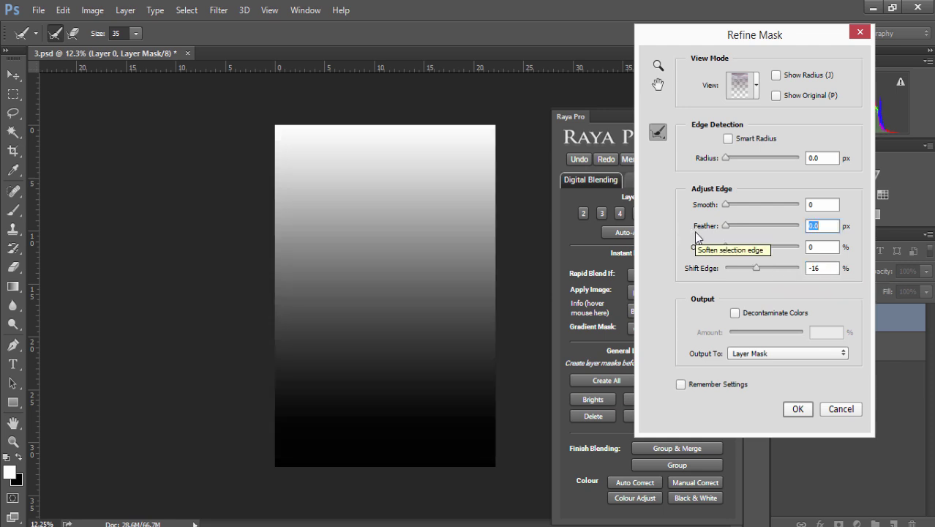
left_click_drag(725, 226, 797, 230)
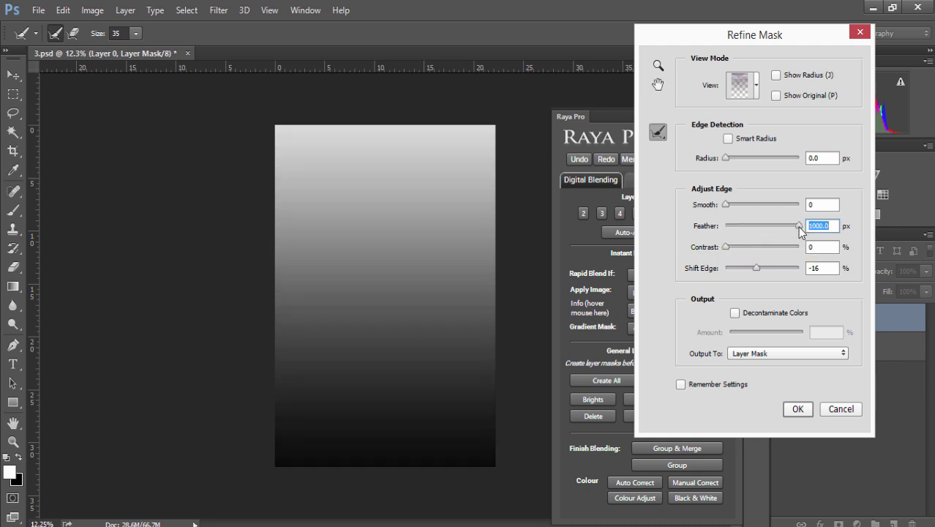
left_click(796, 410)
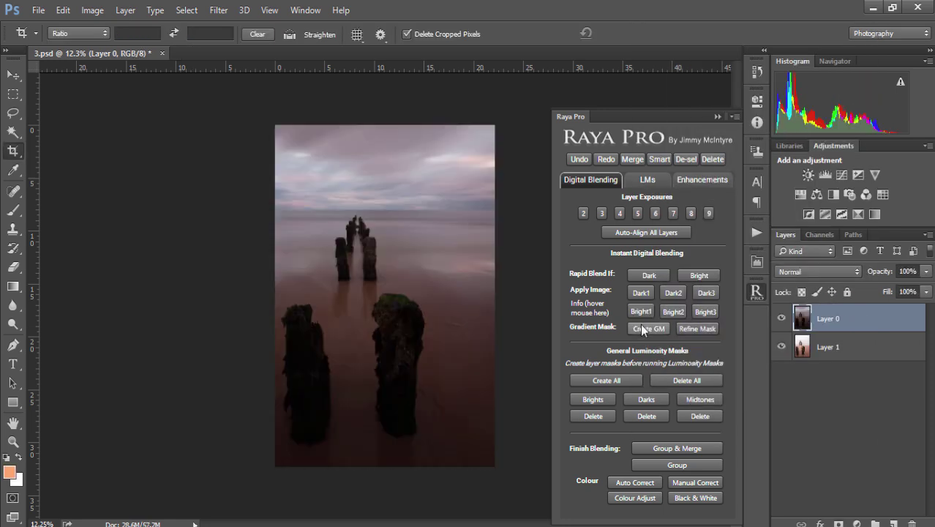
Step: Add a fresh Raya Pro gradient mask to Layer 0 and check its Layer 0 Mask channel
left_click(643, 327)
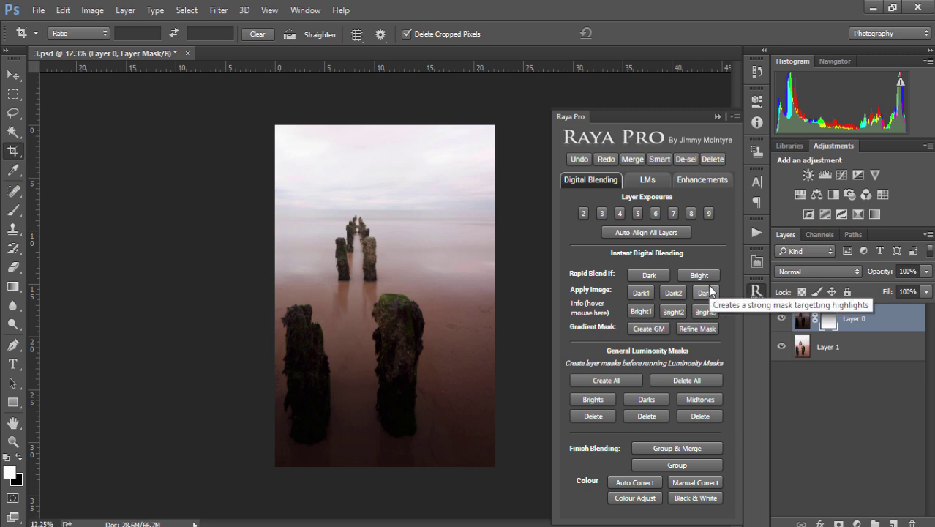
left_click(708, 291)
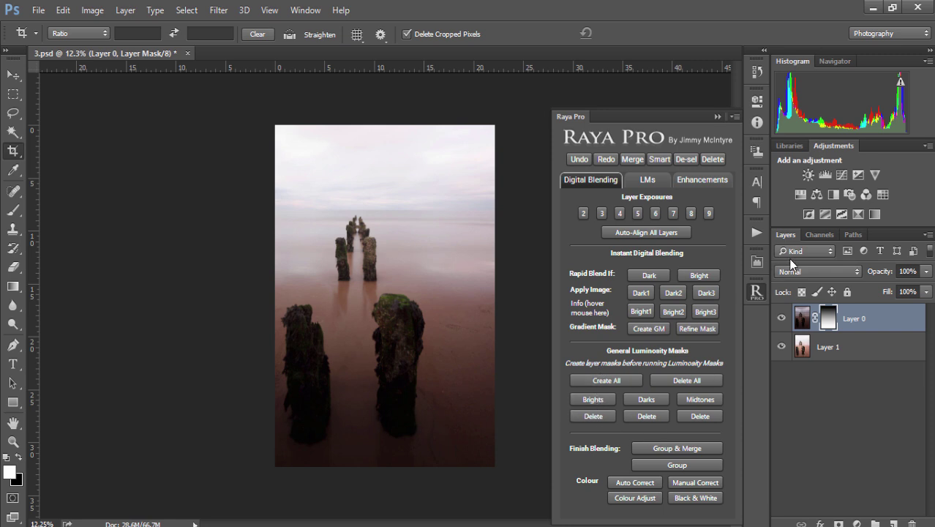
left_click(808, 235)
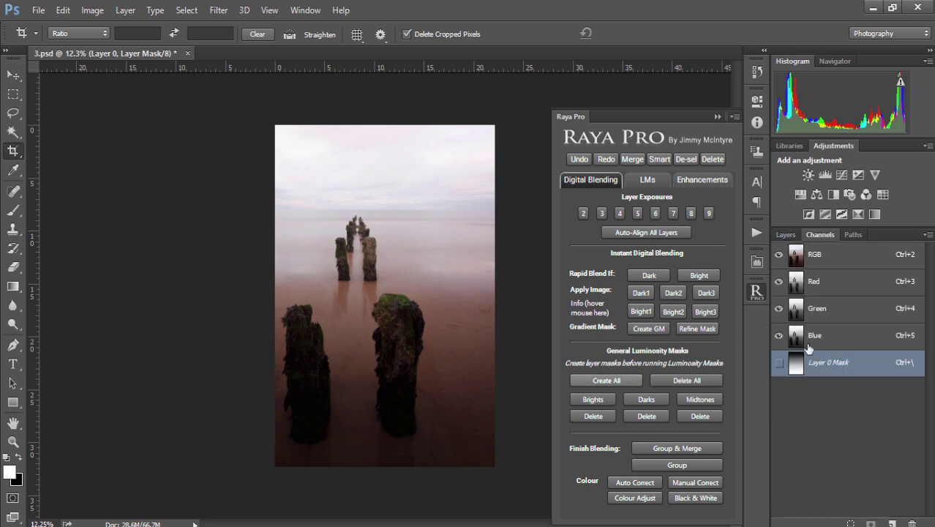
left_click(614, 379)
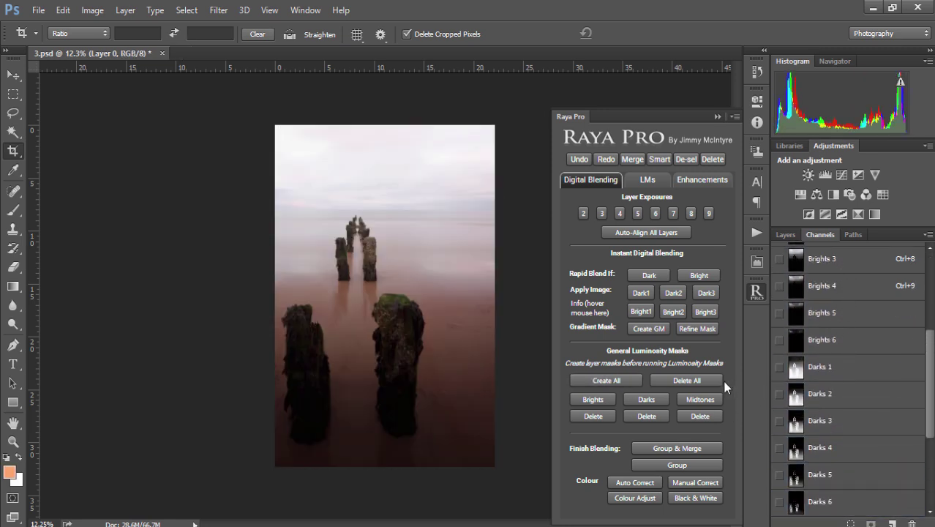
left_click(695, 381)
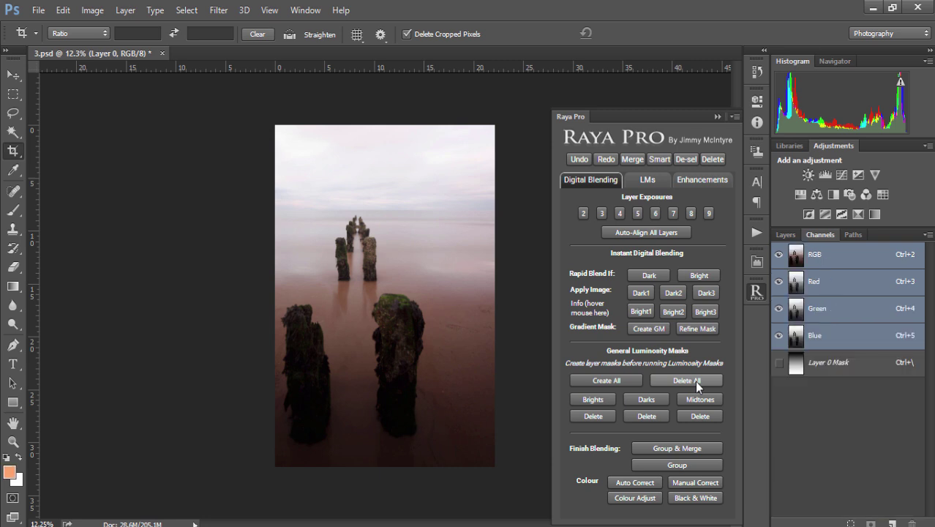